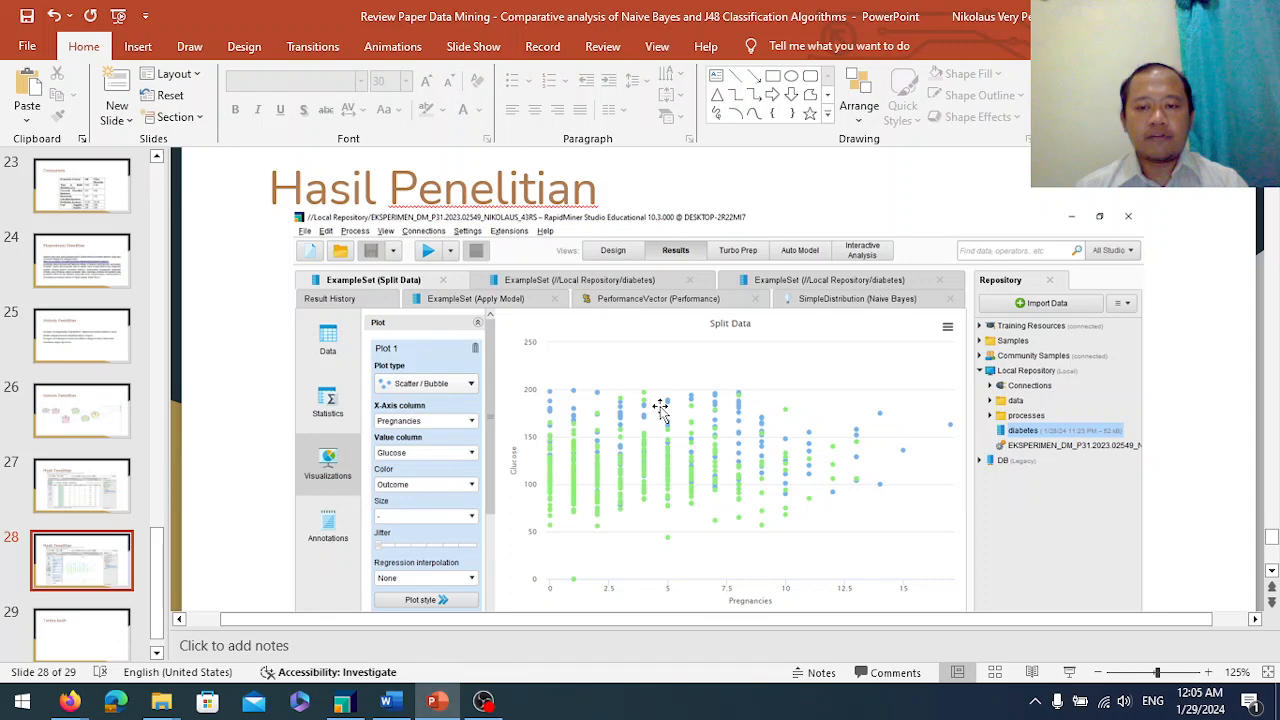
Move to the final slide of the presentation and switch to the RapidMiner window.
scroll(660, 410, "down", 2)
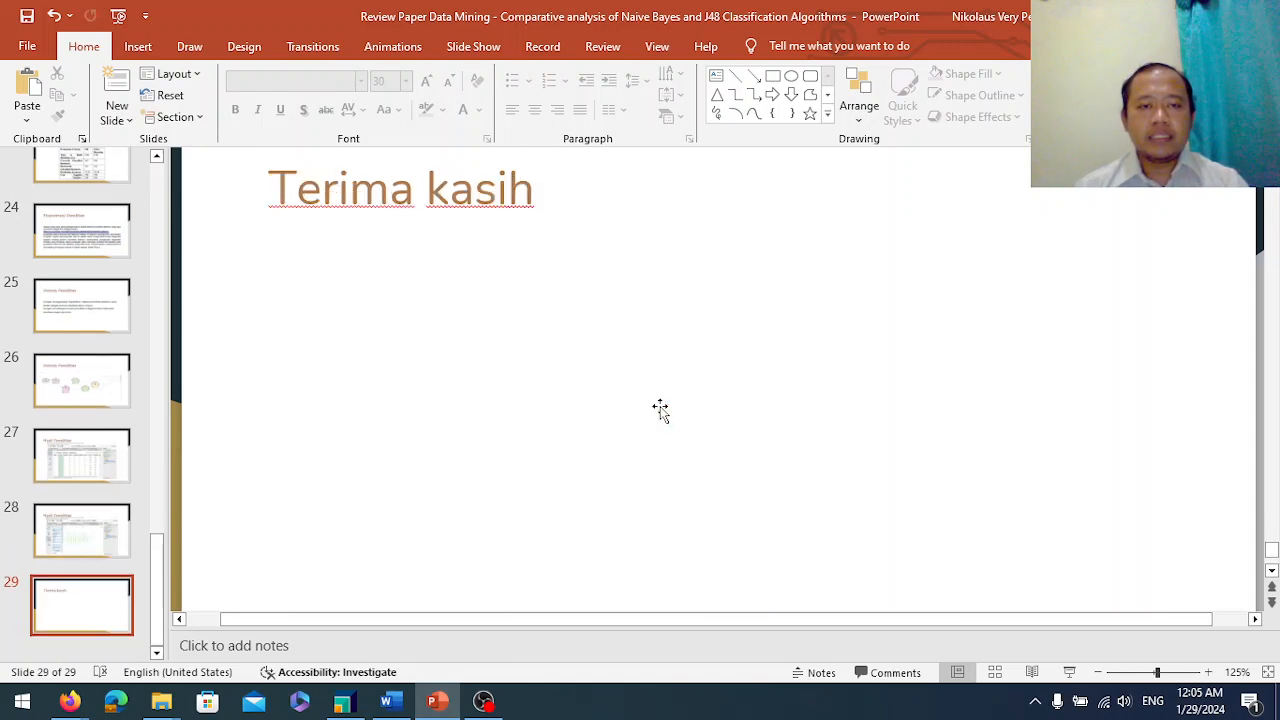
key("alt+Tab")
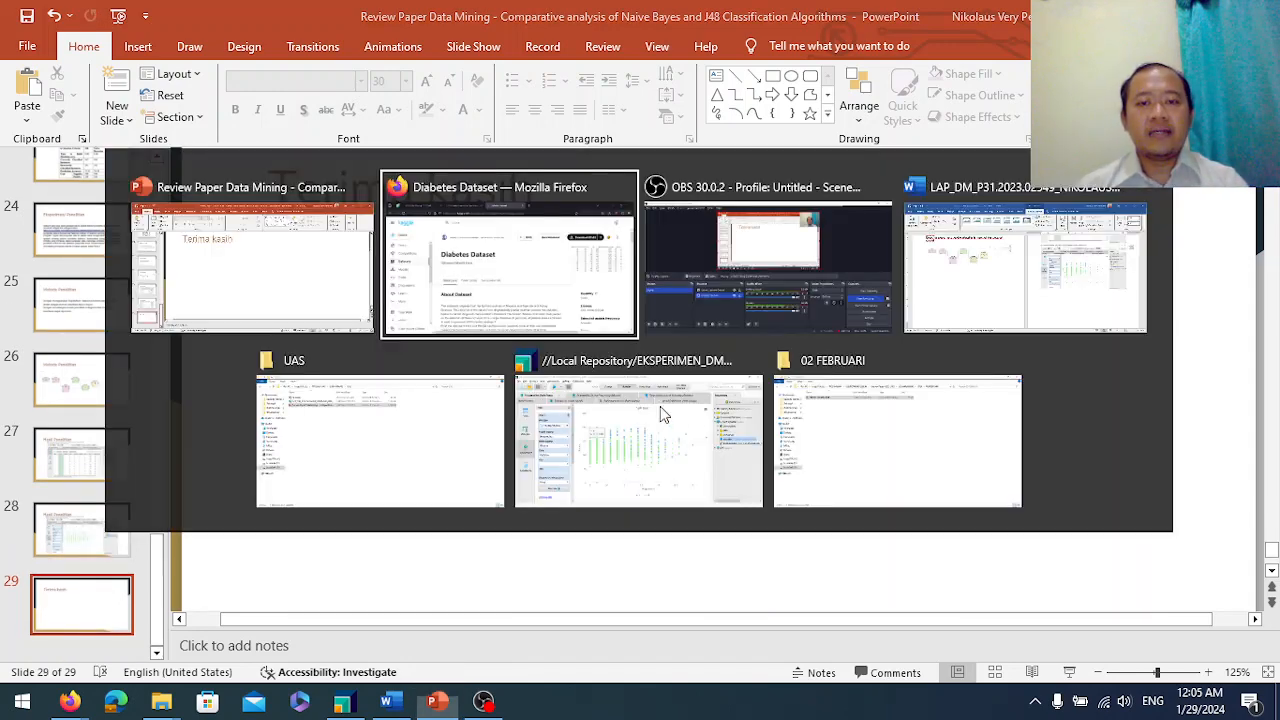
key("alt+Tab")
key("alt+Tab")
key("alt+Tab")
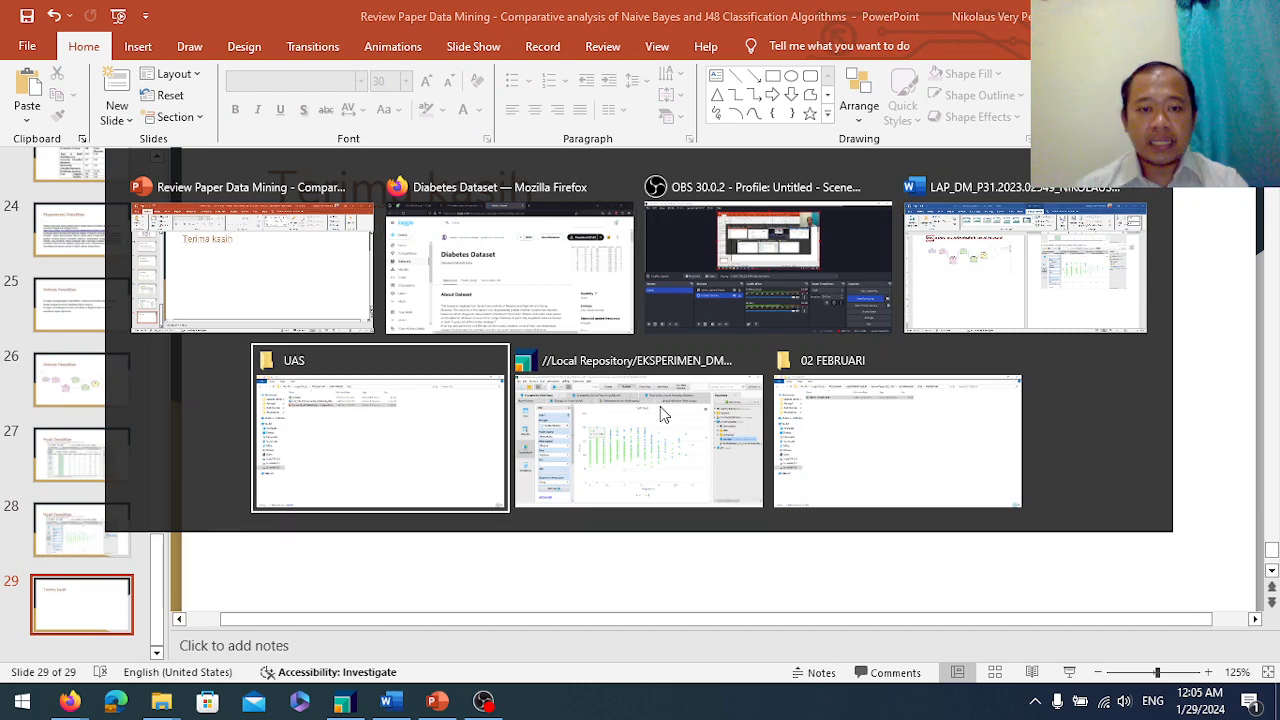
key("alt+Tab")
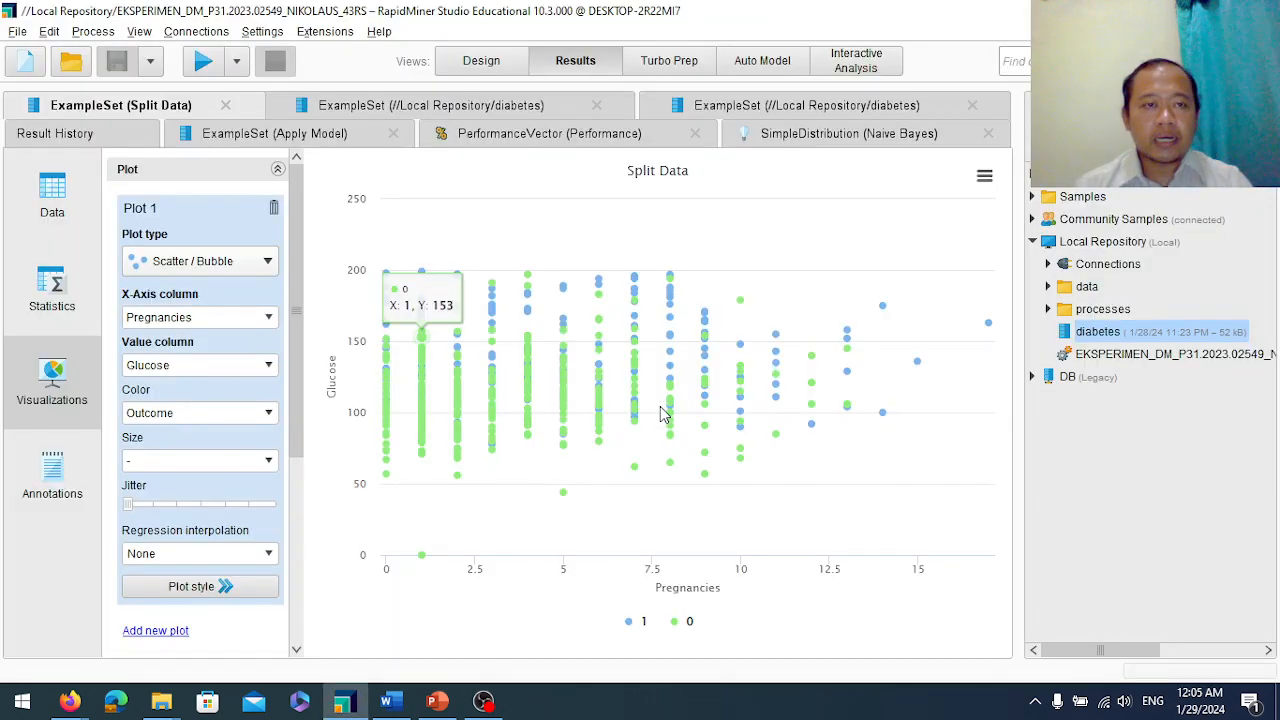
Open the Read CSV operator's data location dialog in the Design view and cancel it.
left_click(493, 68)
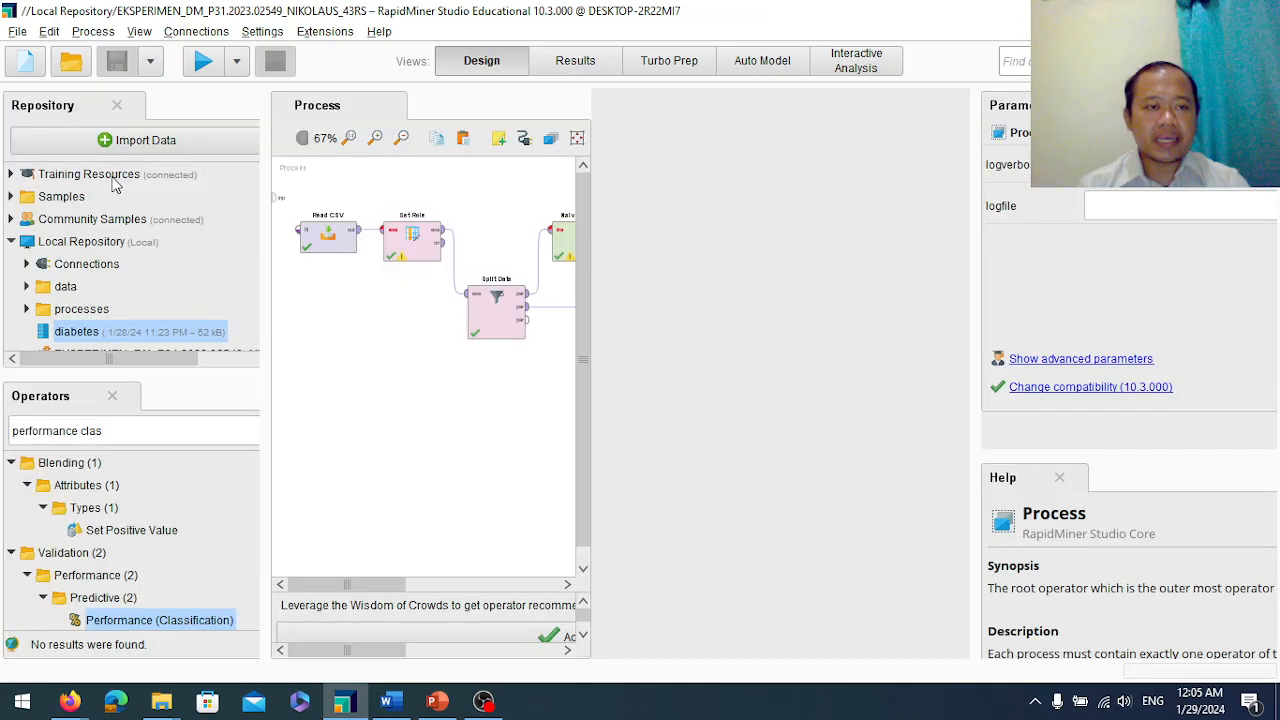
left_click(328, 243)
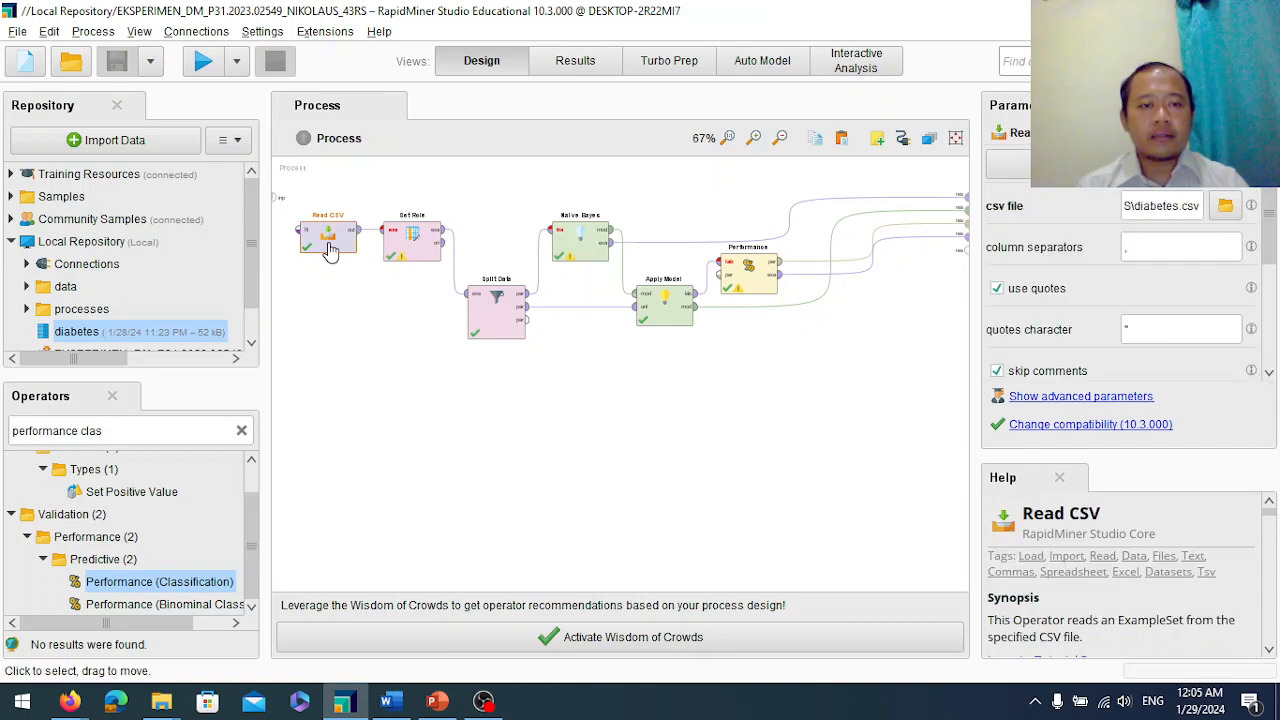
double_click(330, 250)
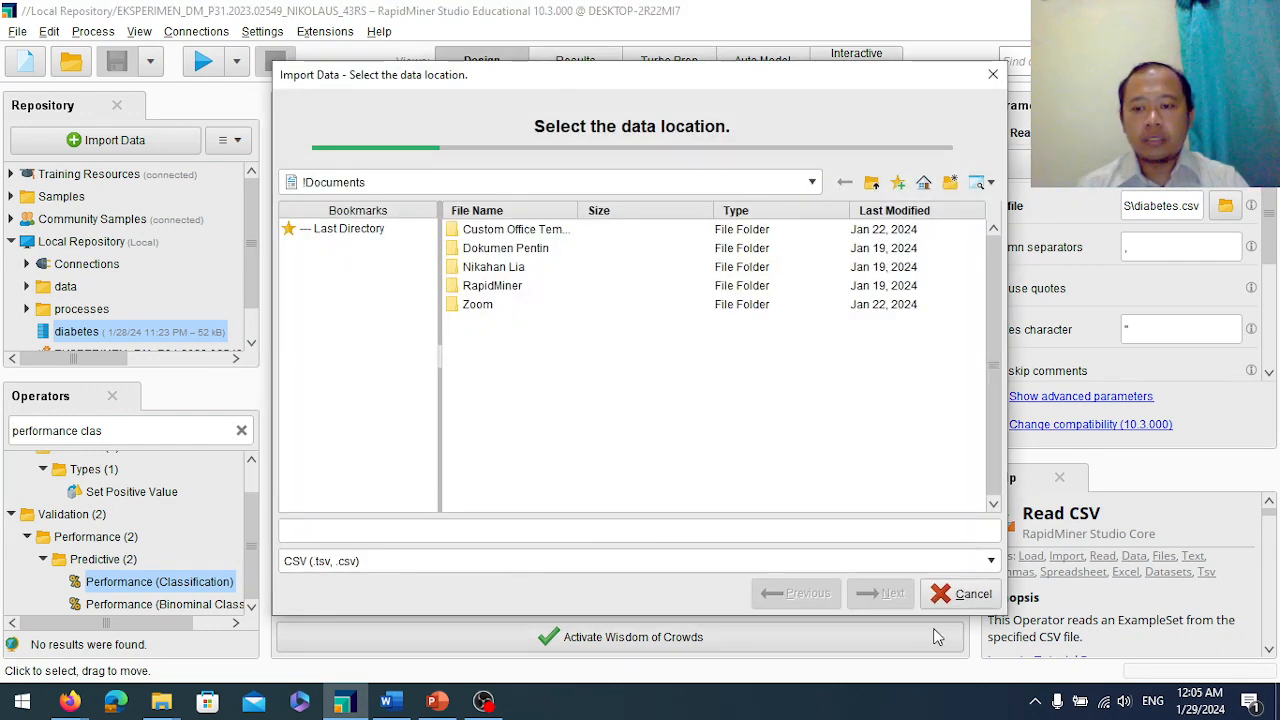
left_click(975, 595)
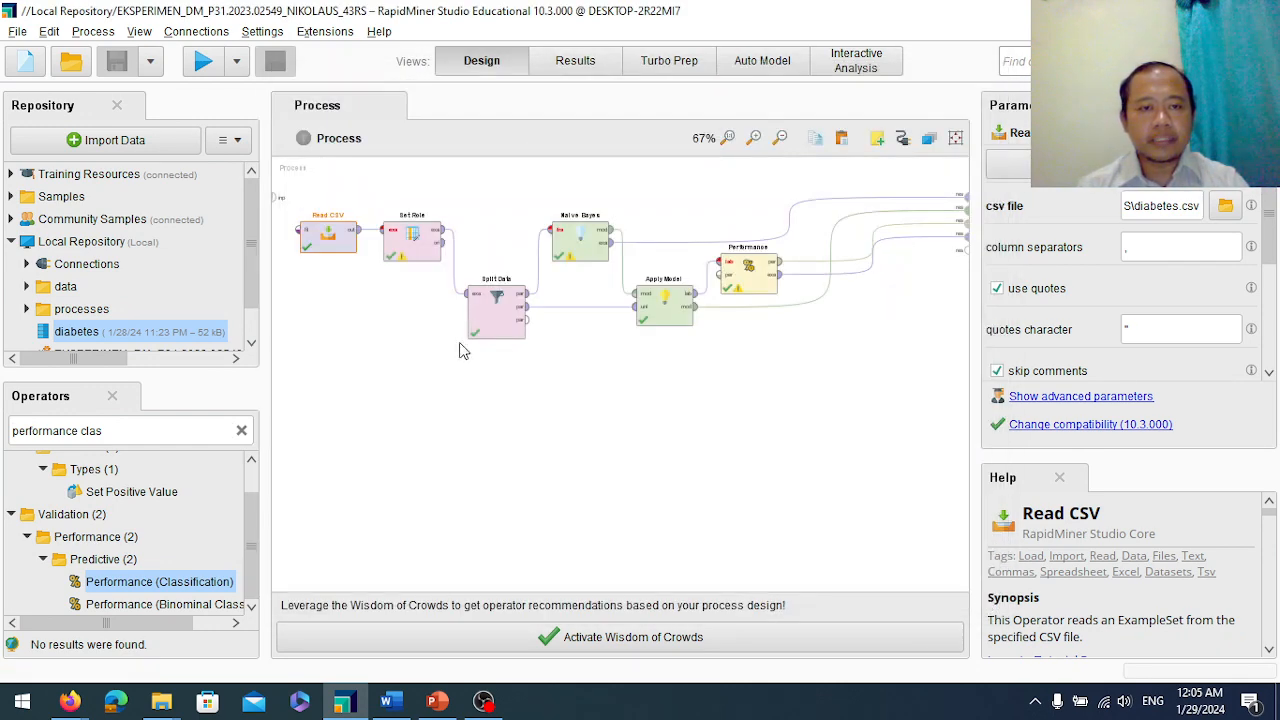
Show the Read CSV operator's information and view its Description tab.
right_click(328, 241)
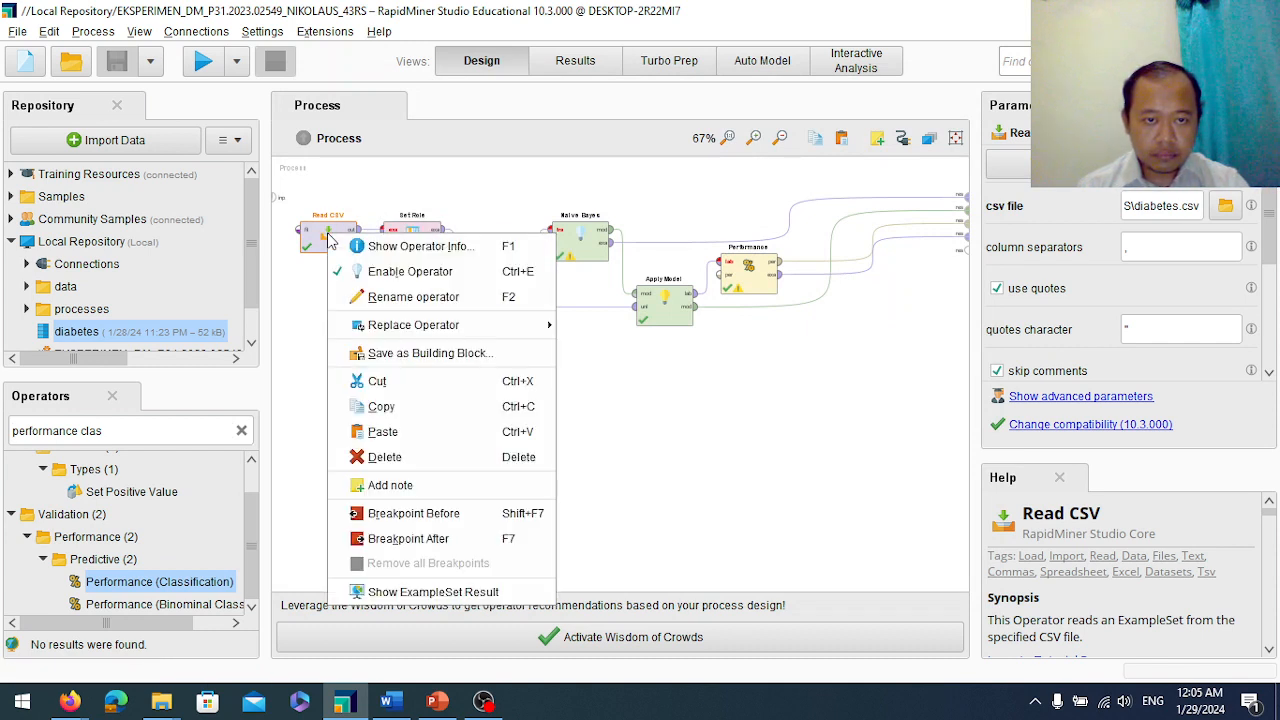
left_click(403, 248)
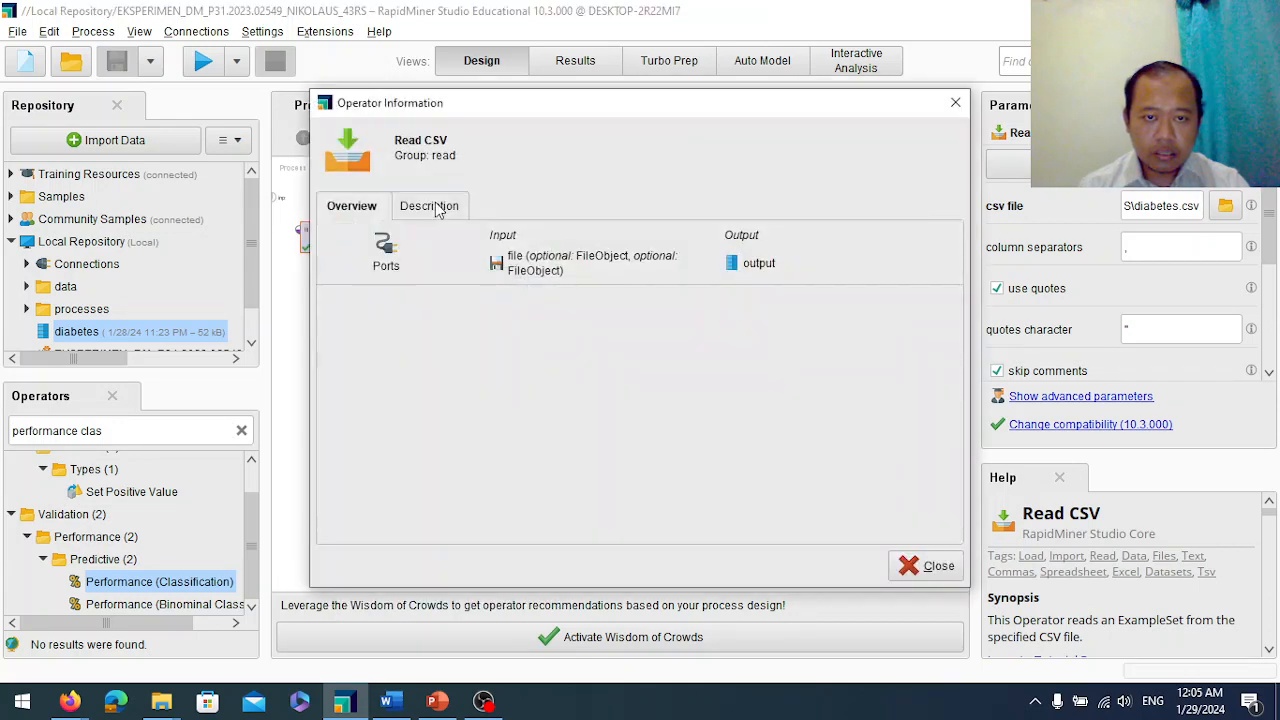
left_click(432, 206)
key("Escape")
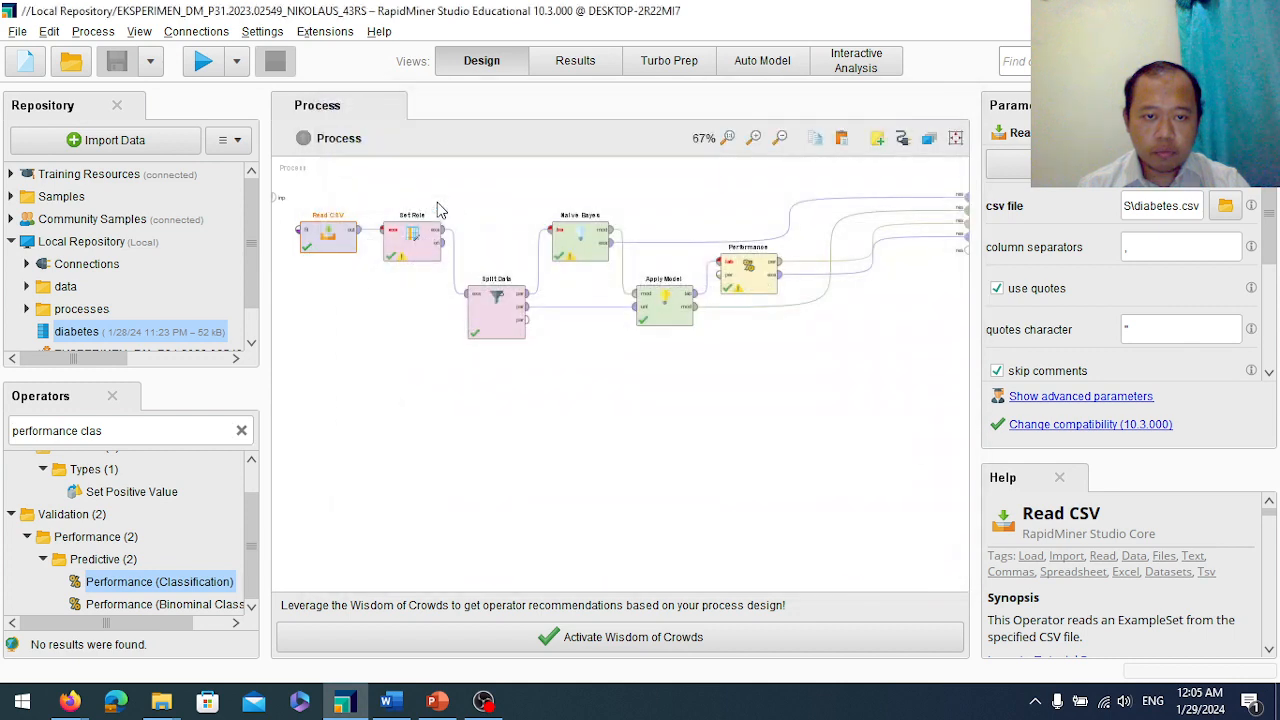
right_click(328, 243)
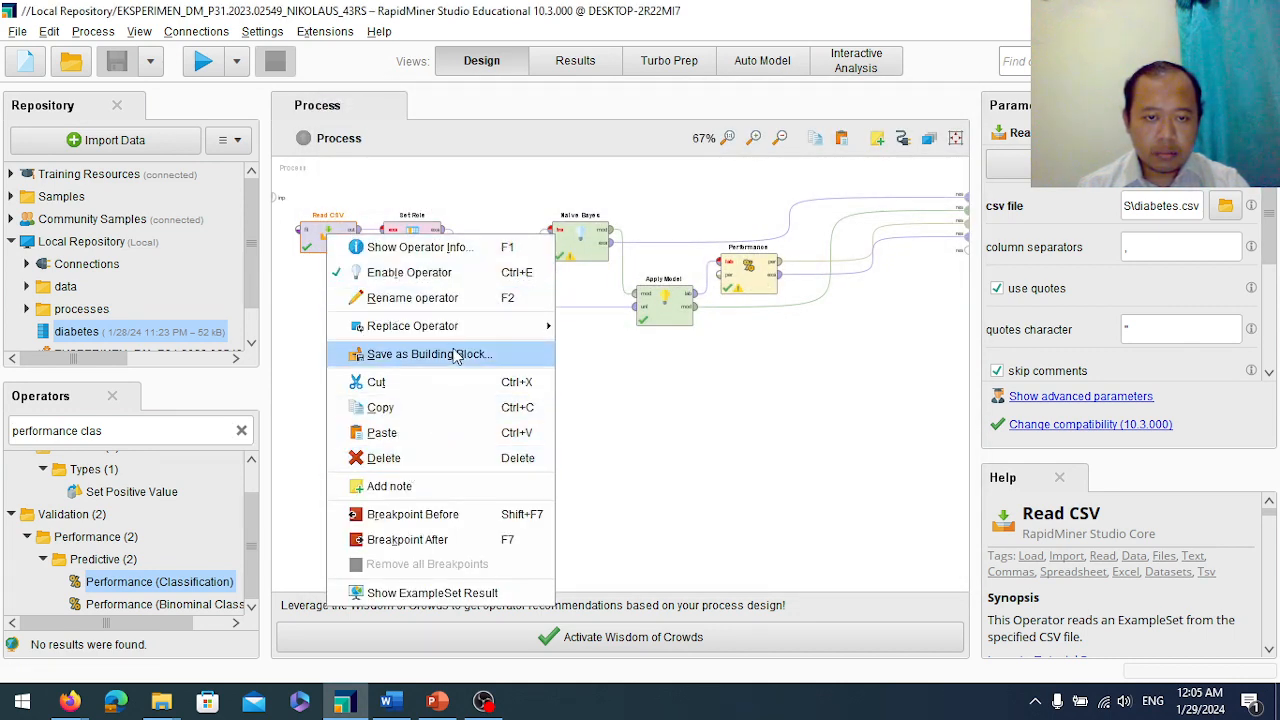
mouse_move(471, 336)
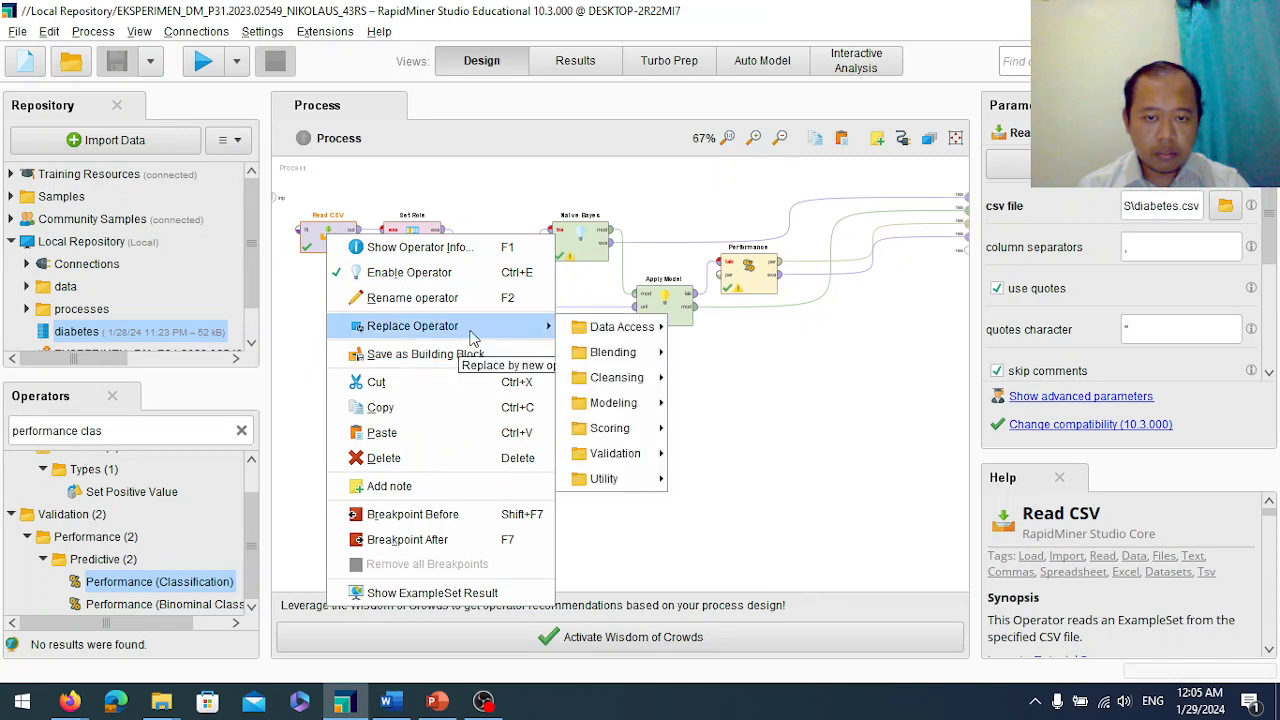
key("Escape")
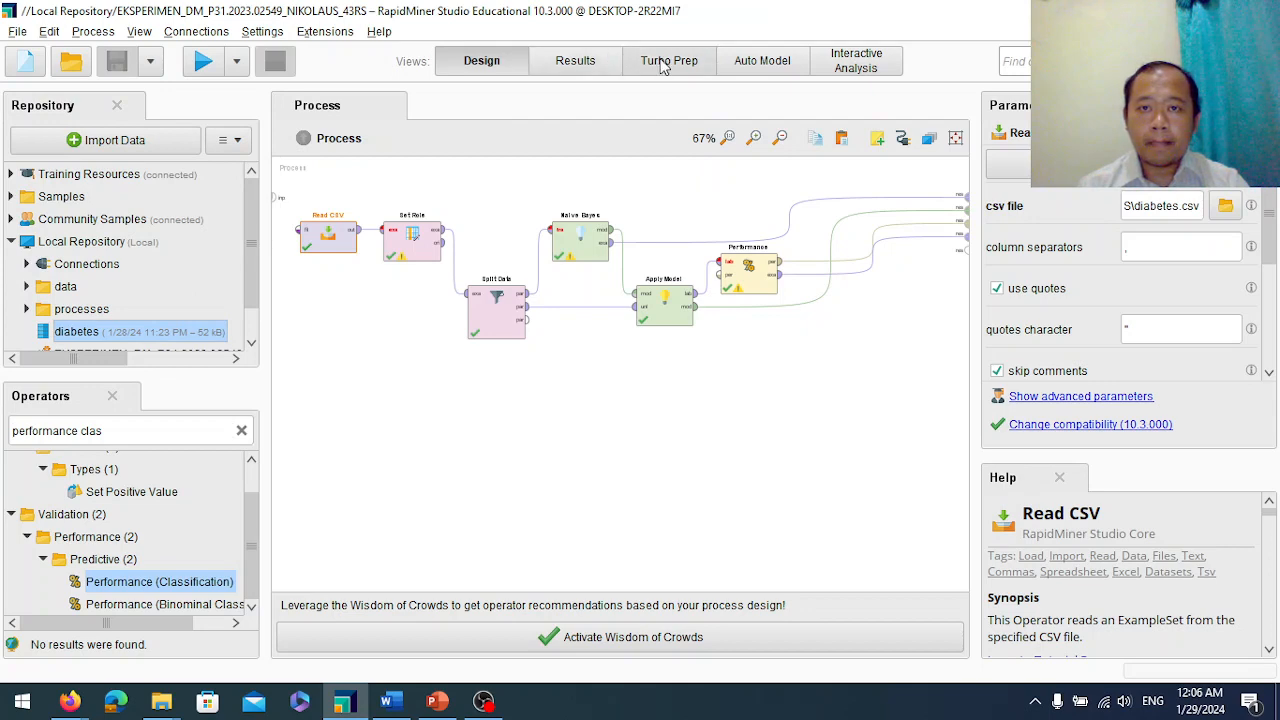
Open the diabetes dataset from the Local Repository and display its ExampleSet tab.
double_click(80, 333)
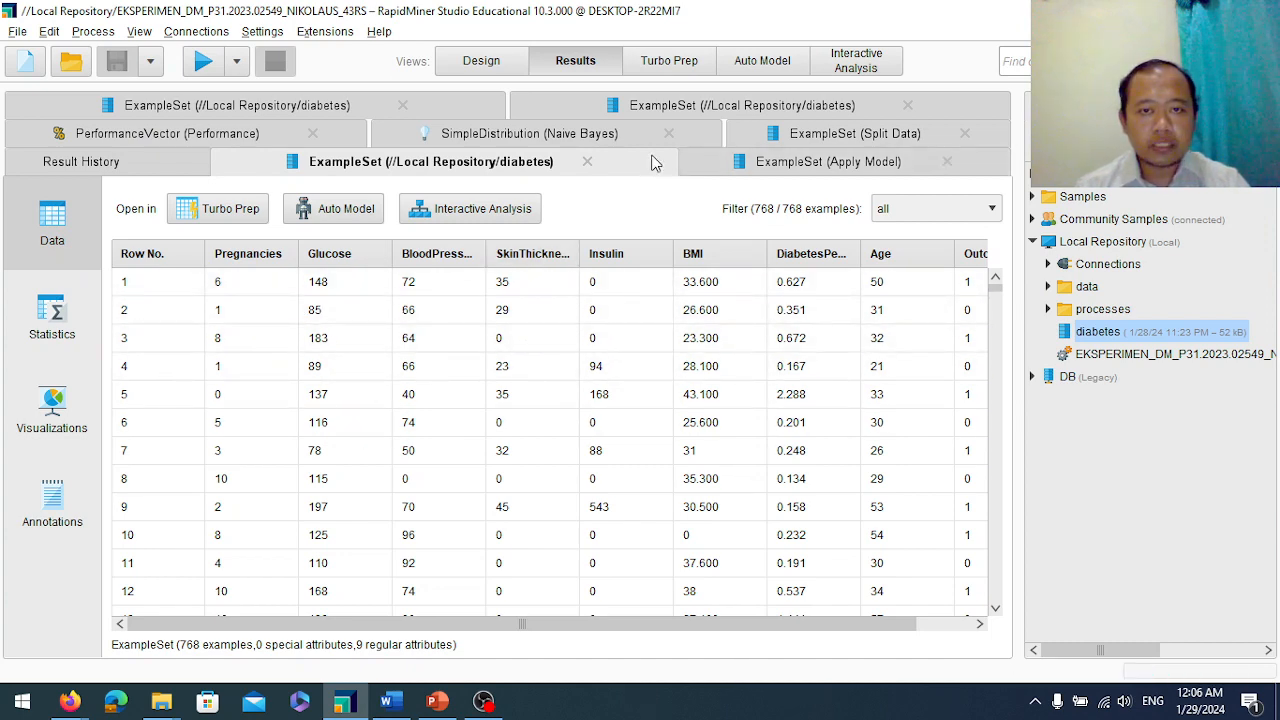
left_click(588, 162)
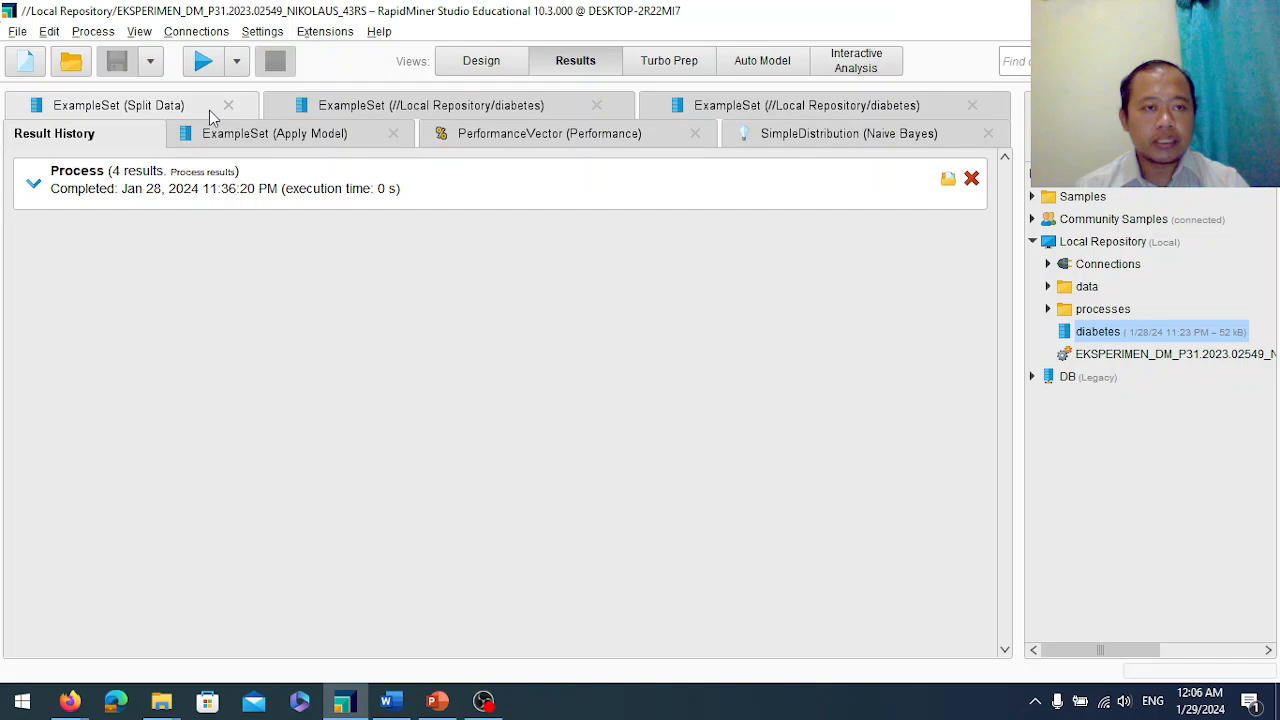
left_click(209, 110)
left_click(474, 108)
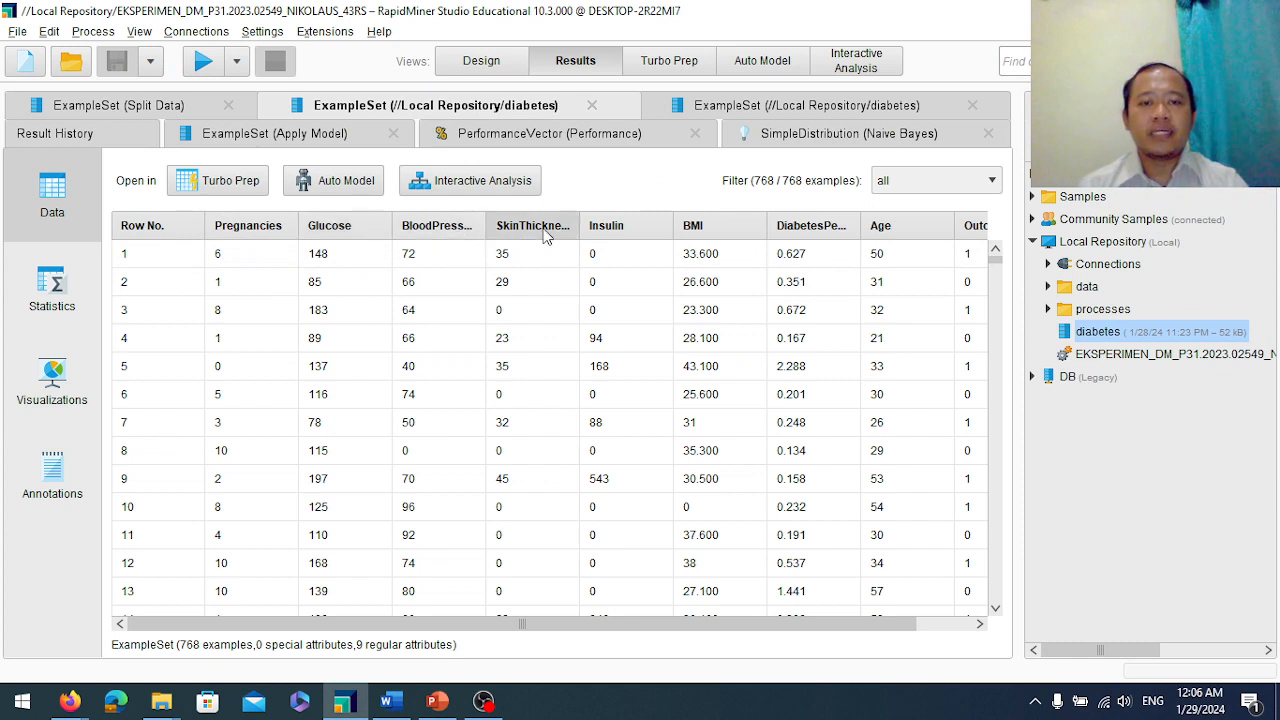
Sort the diabetes data by DiabetesPedigreeFunction and widen that column.
scroll(643, 228, "right", 2)
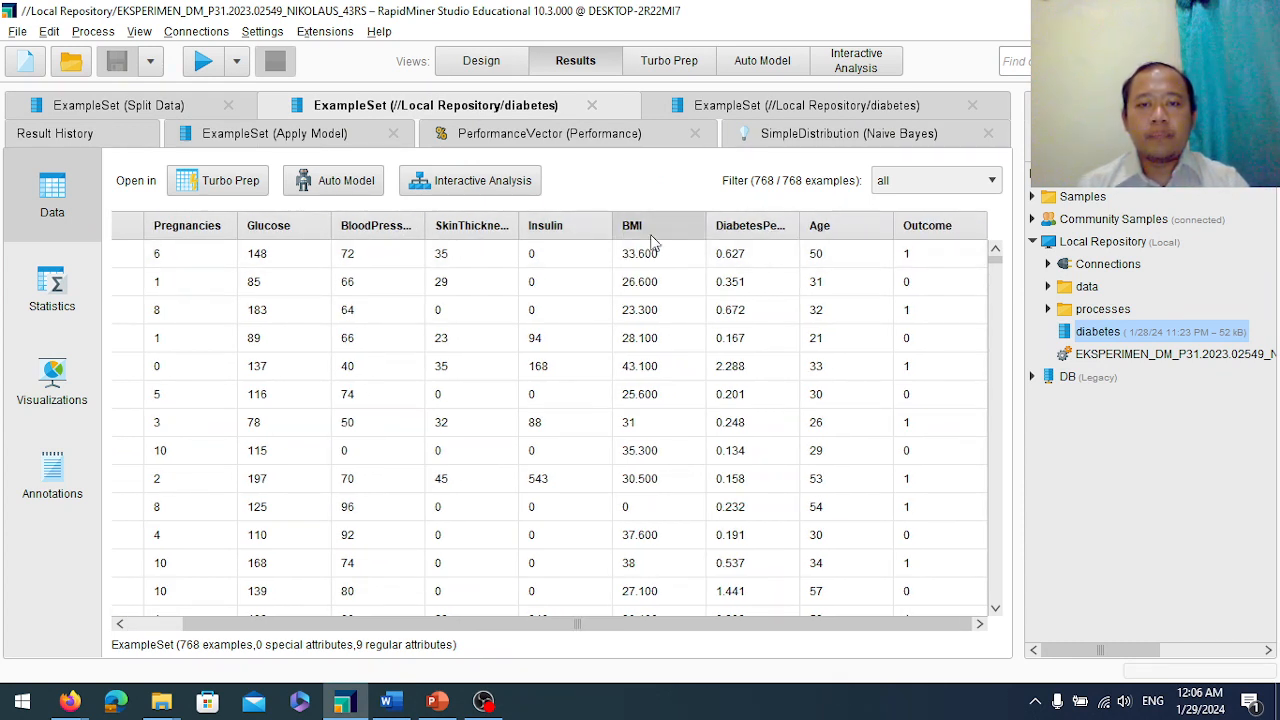
left_click(743, 231)
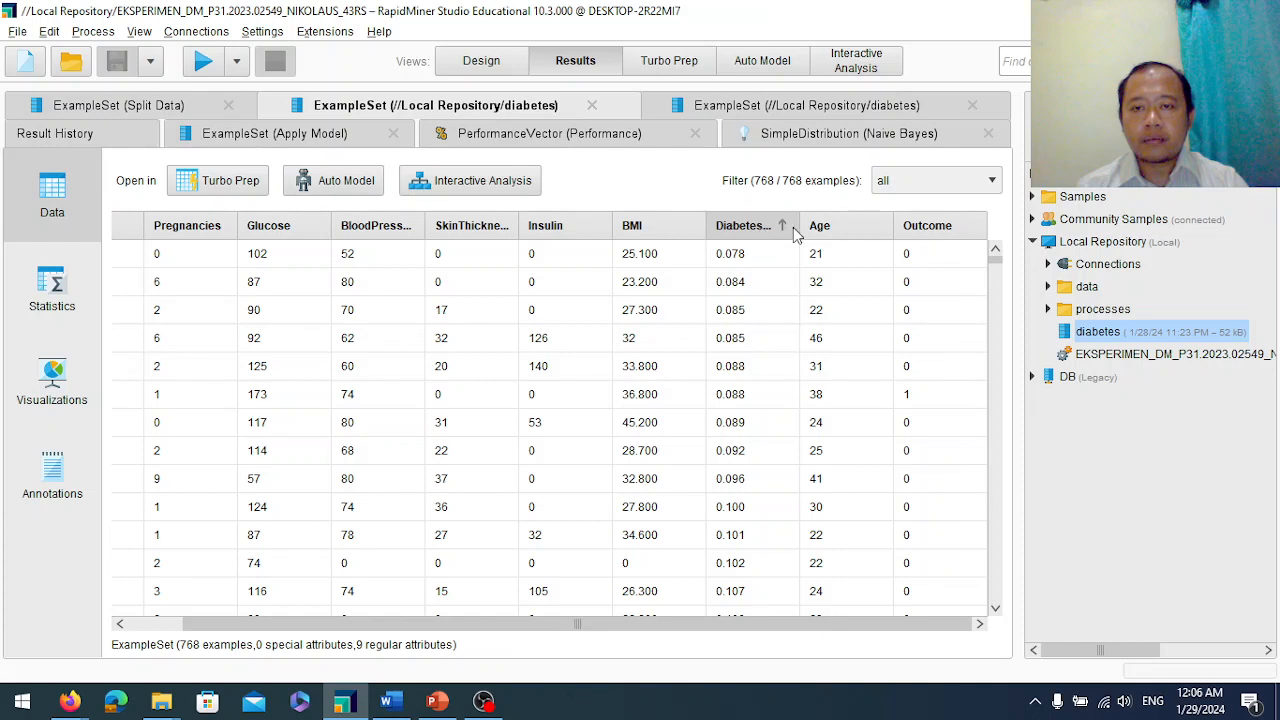
left_click_drag(798, 227, 843, 231)
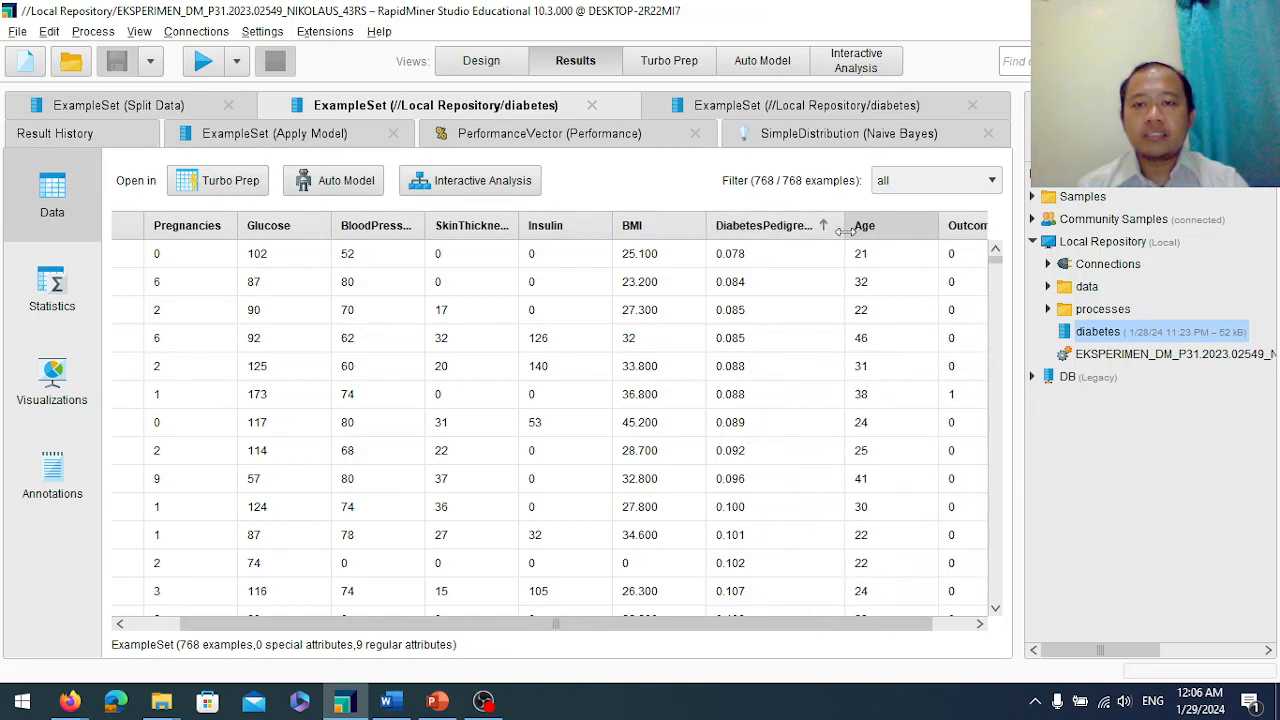
scroll(690, 340, "right", 2)
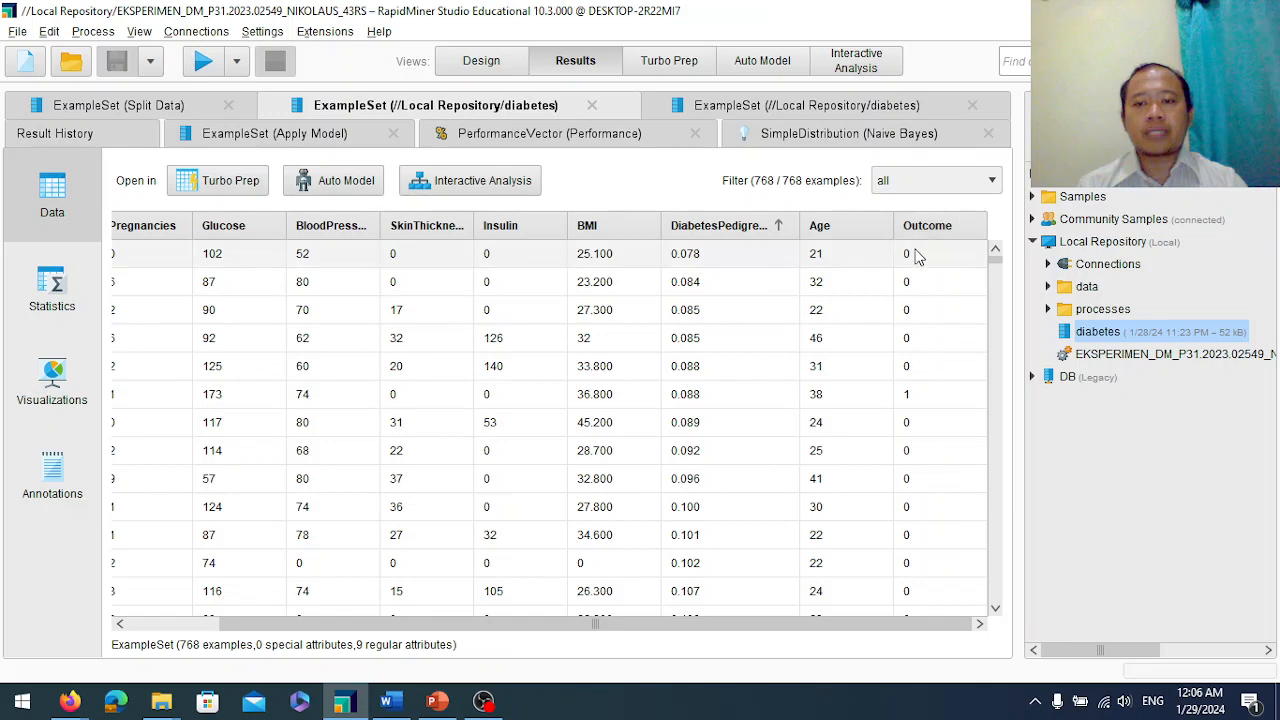
scroll(768, 400, "left", 3)
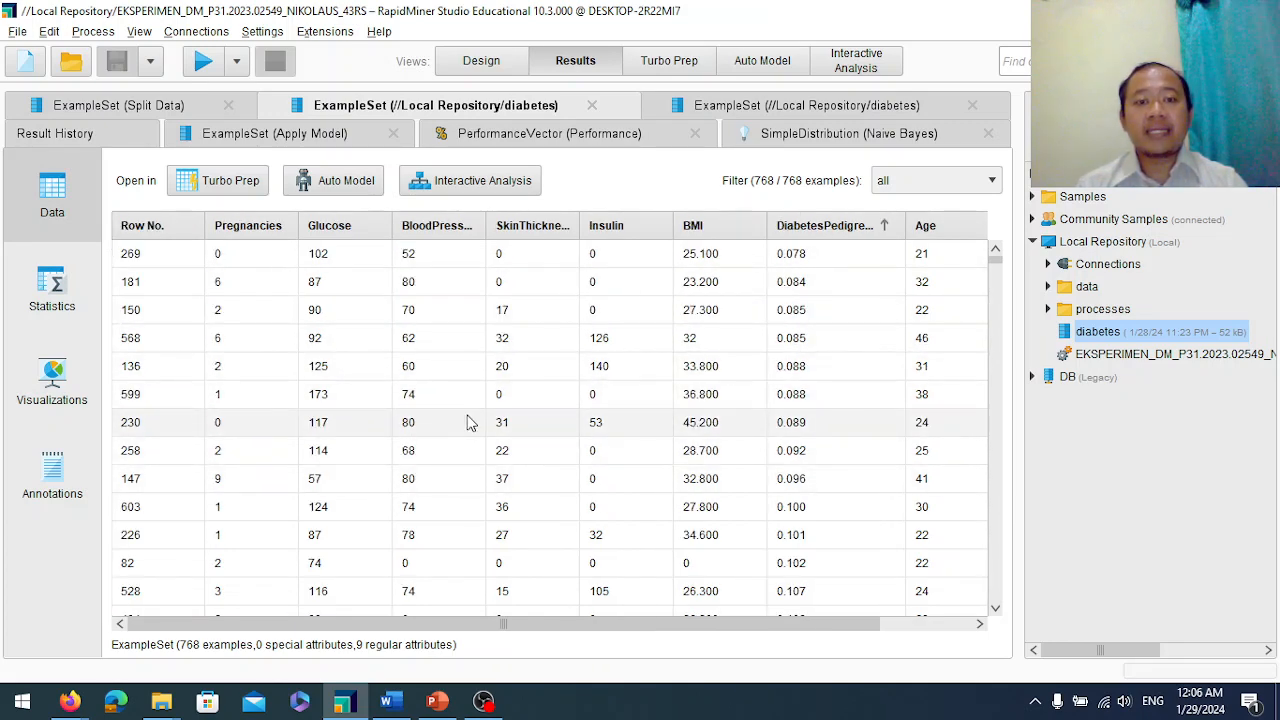
scroll(466, 416, "down", 1)
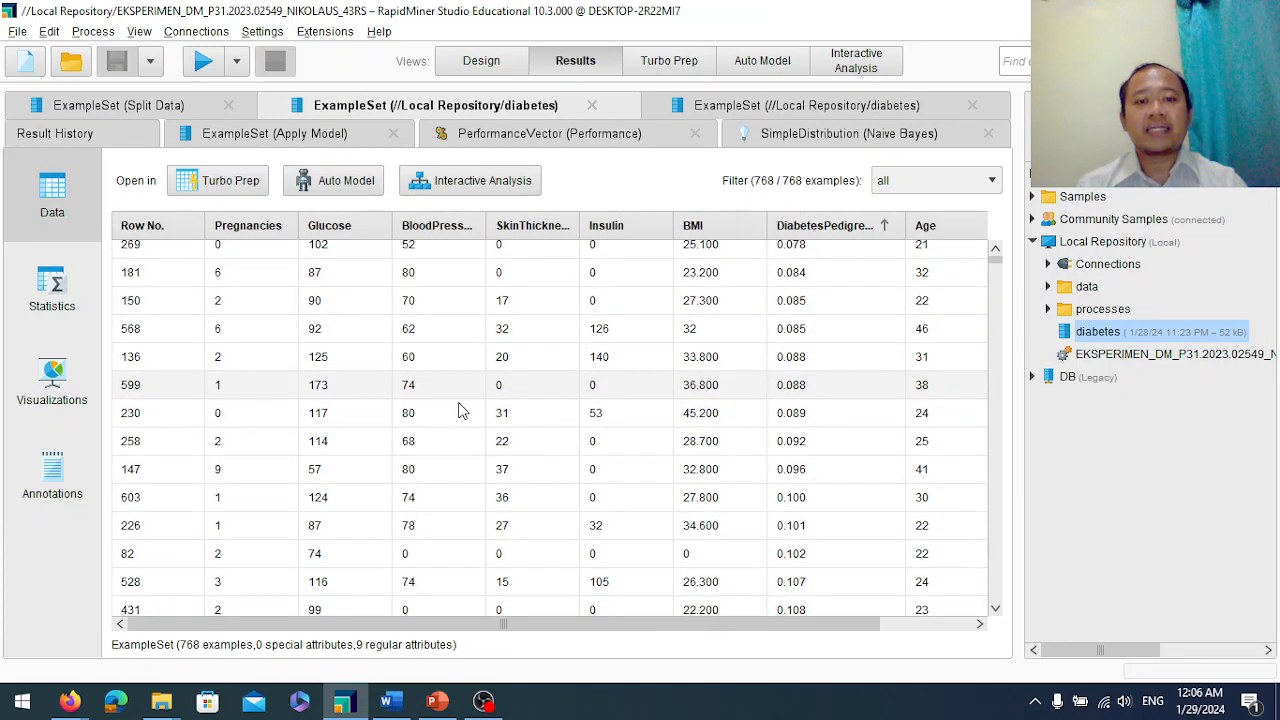
Review the Split Data operator's partition ratios in the process design.
left_click(484, 60)
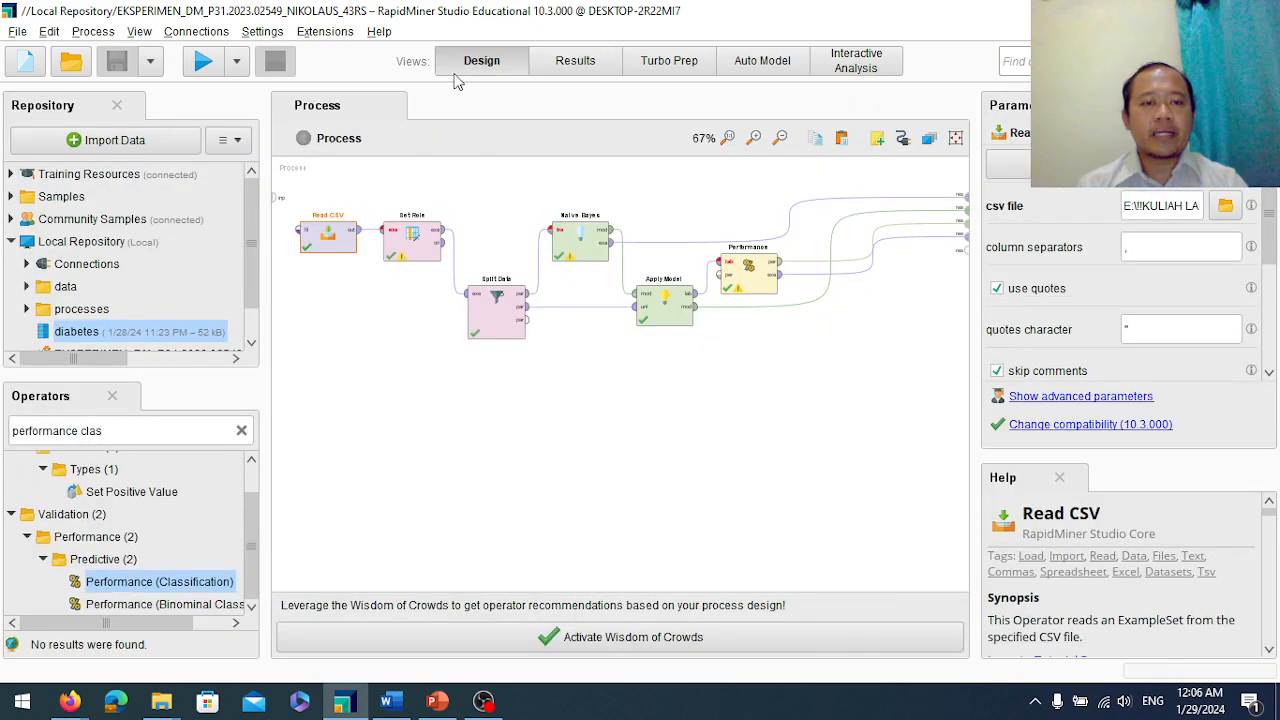
double_click(502, 317)
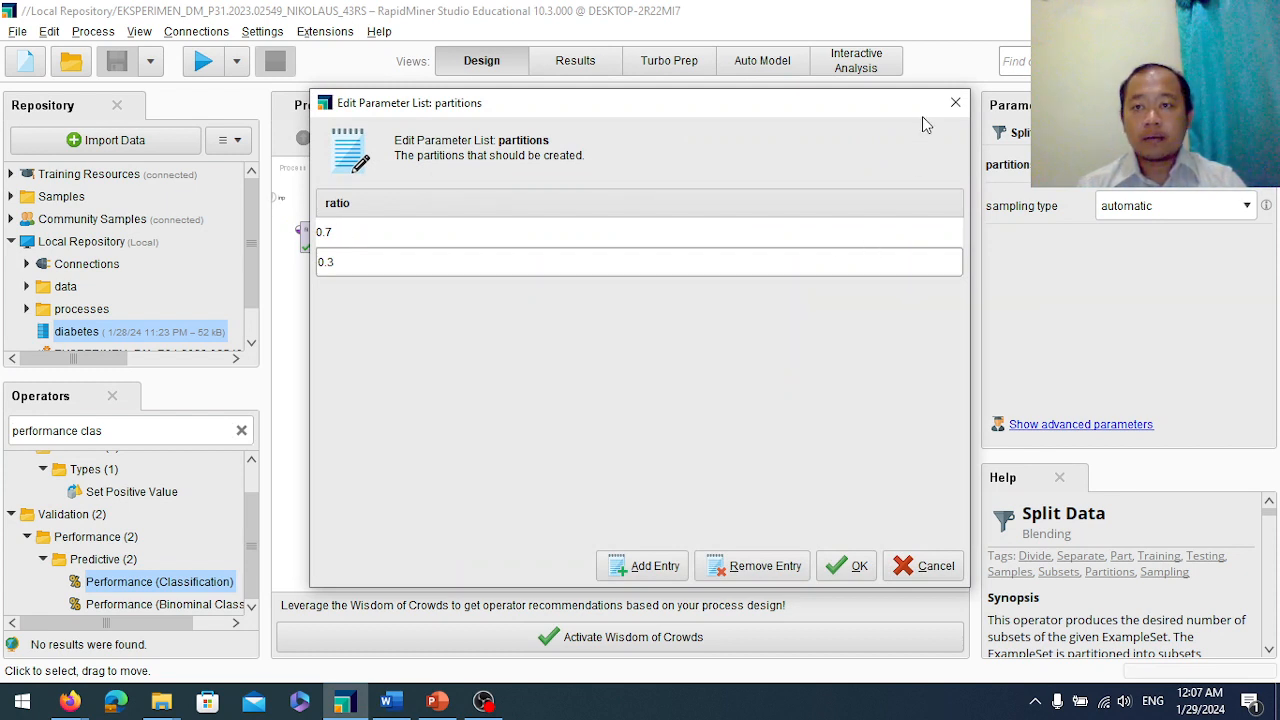
left_click(955, 102)
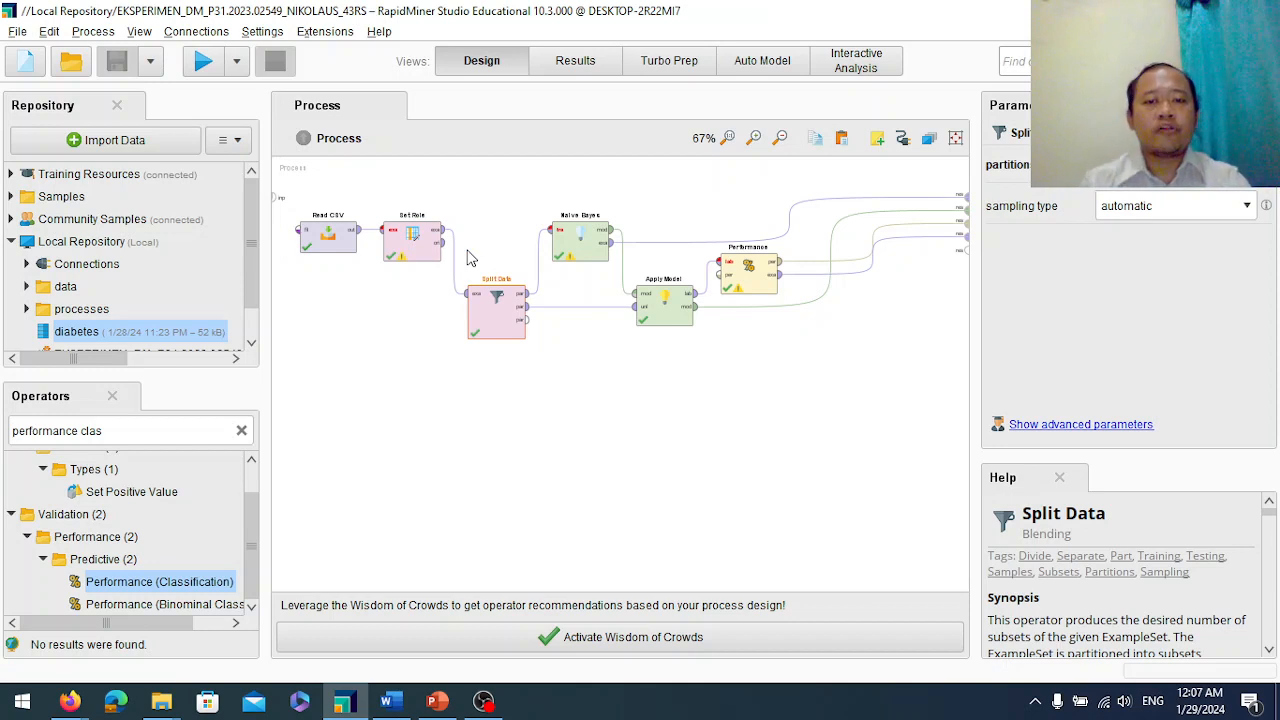
Select the Performance, Apply Model and Naive Bayes operators to review their parameters.
left_click(750, 272)
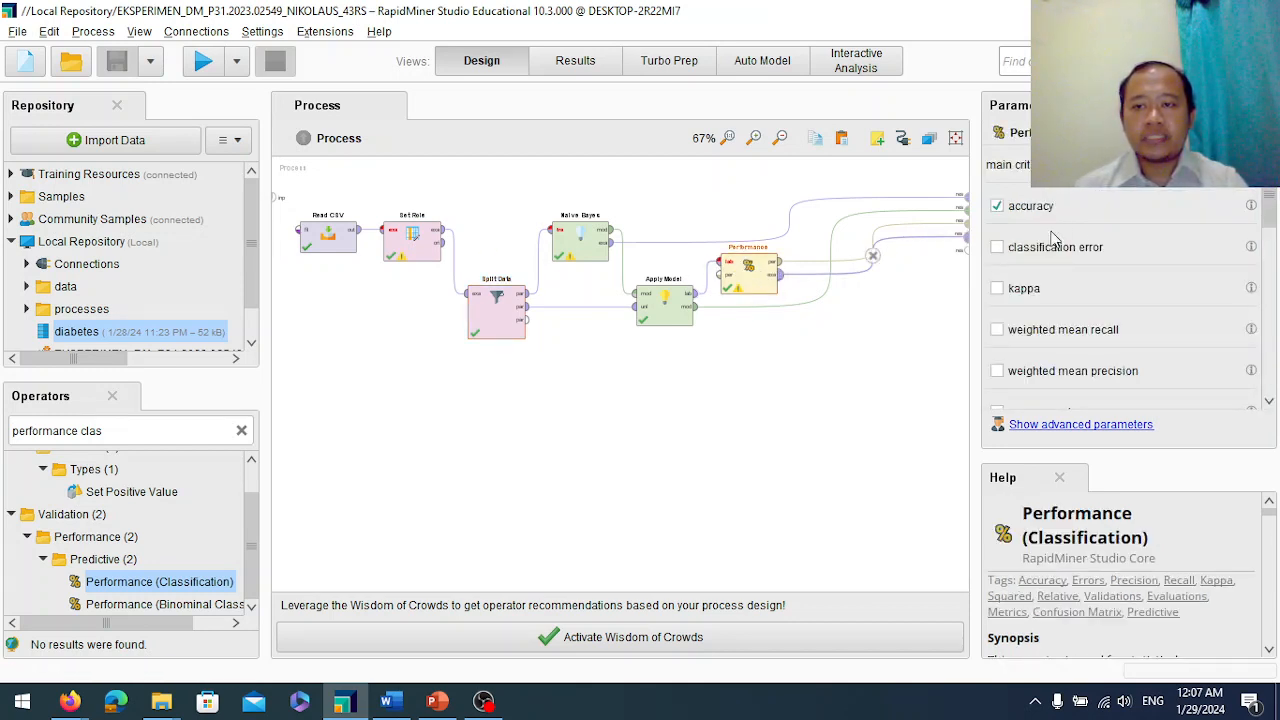
left_click(674, 326)
left_click(582, 246)
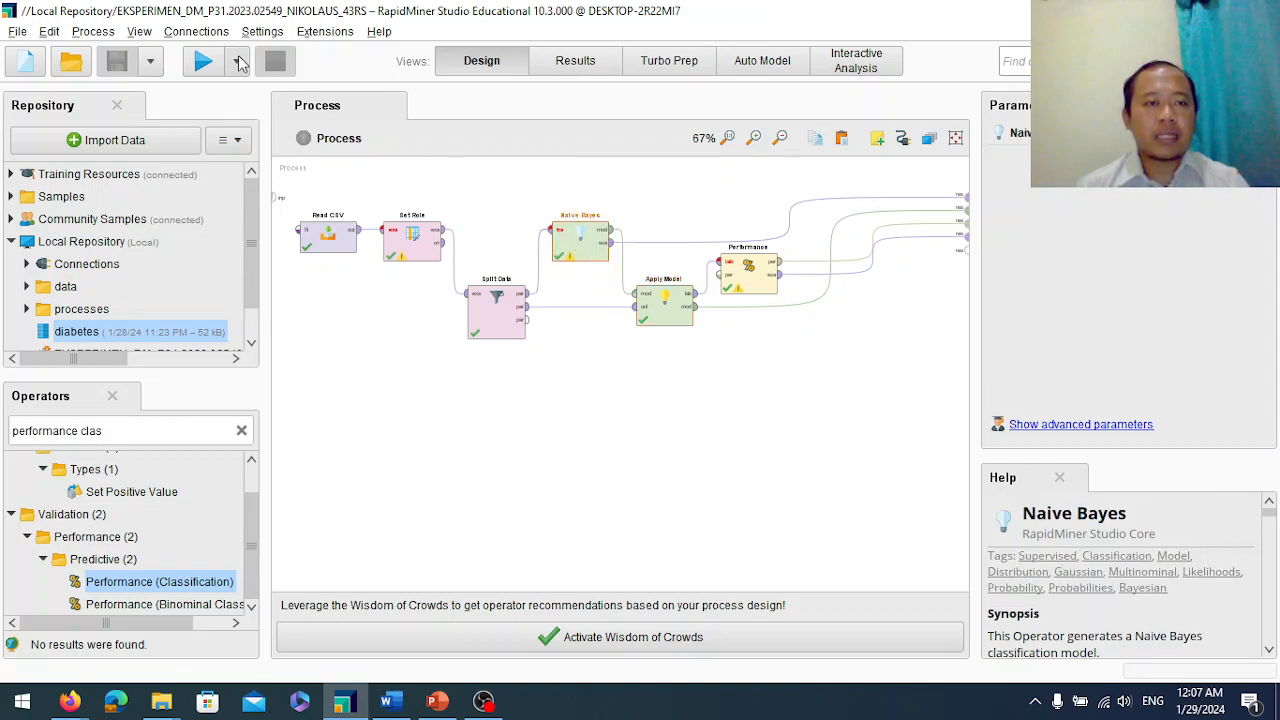
Run the process and browse the Apply Model result table.
left_click(202, 62)
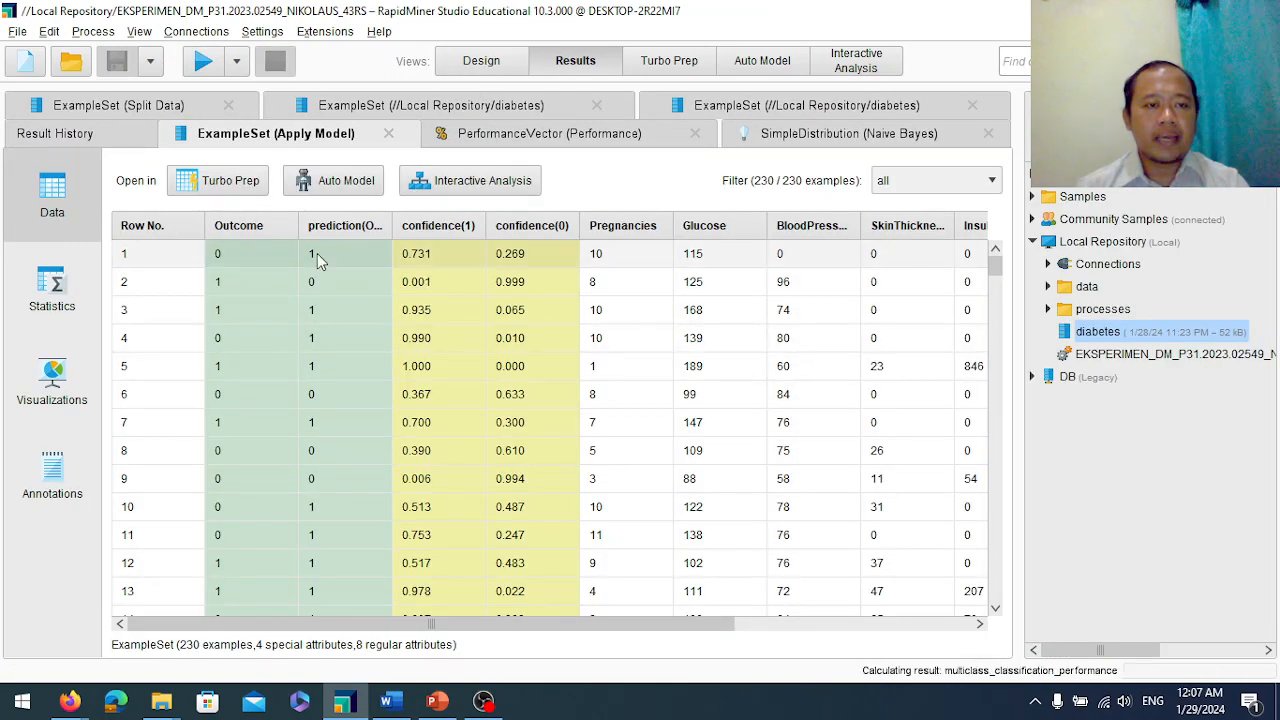
scroll(265, 430, "down", 3)
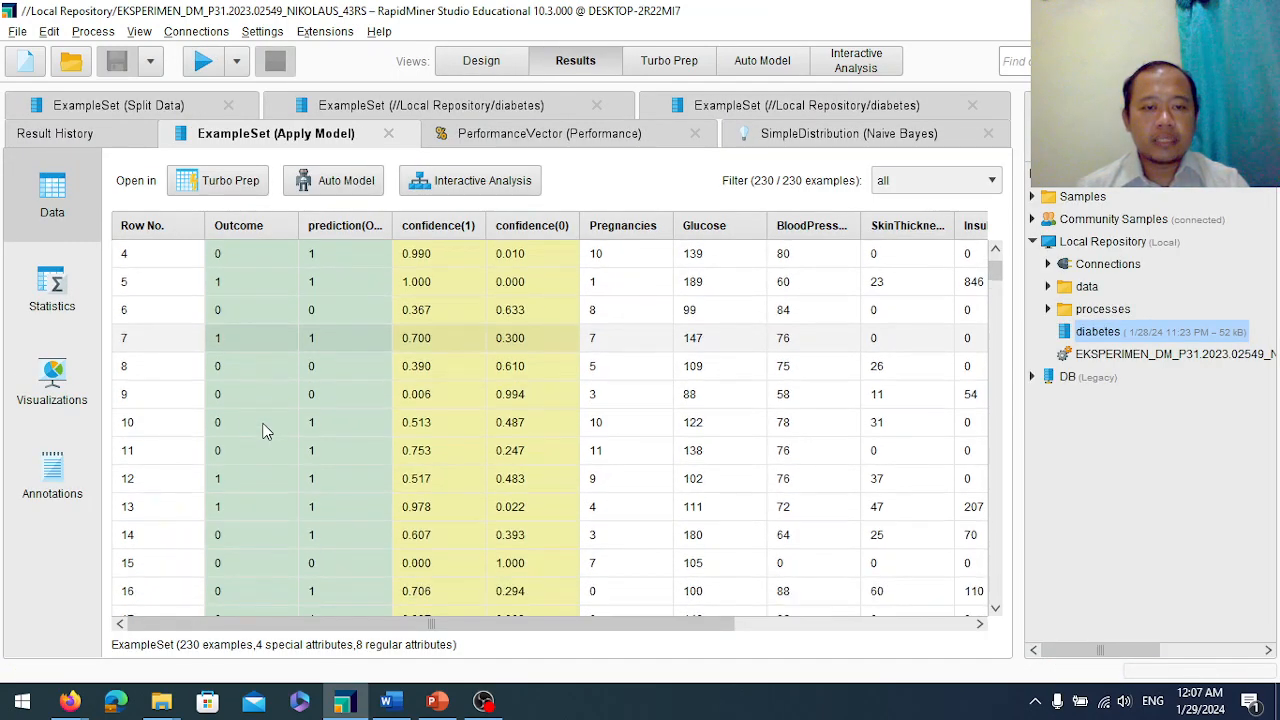
scroll(265, 430, "up", 3)
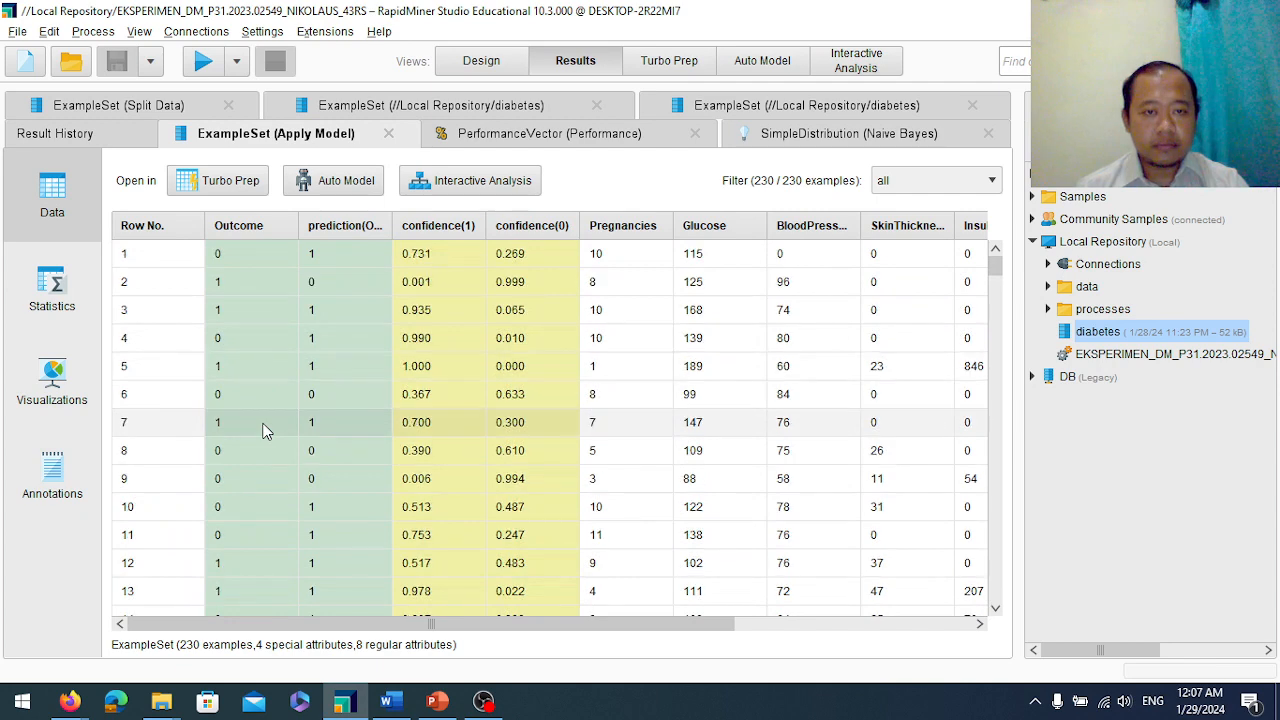
Sort the Apply Model results by confidence(1) in descending order and scroll through them.
left_click(445, 228)
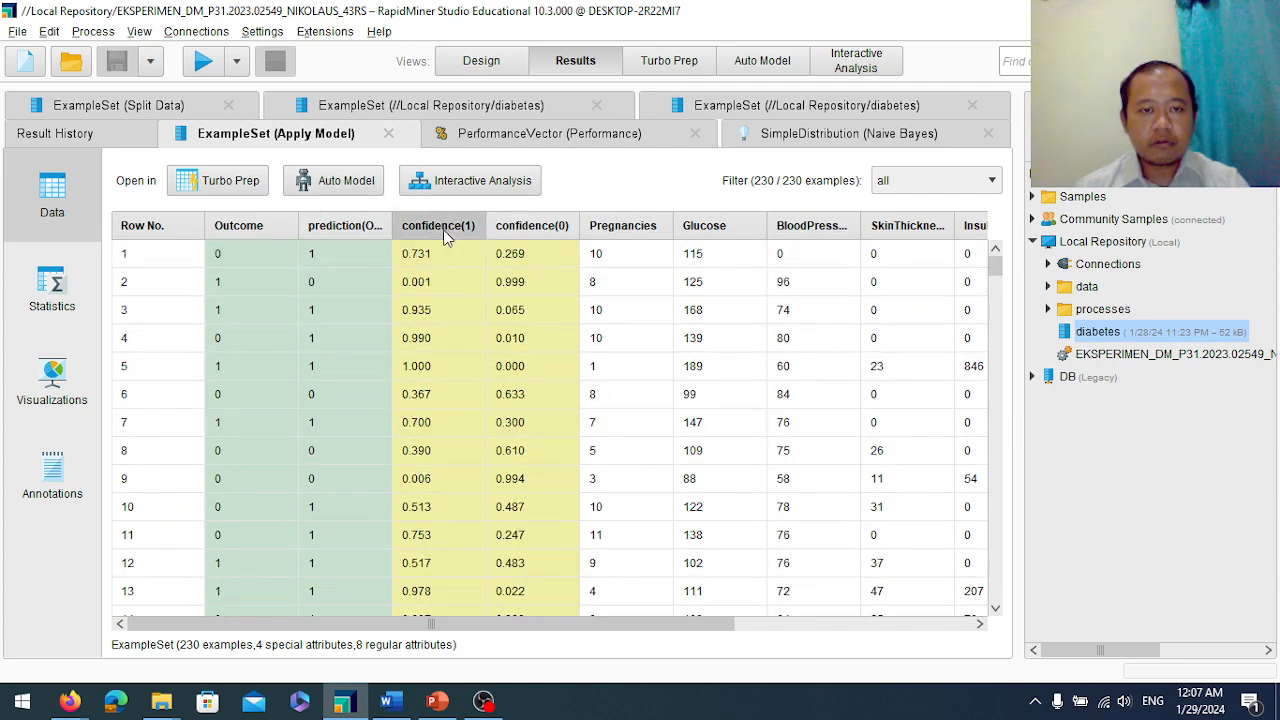
left_click(445, 228)
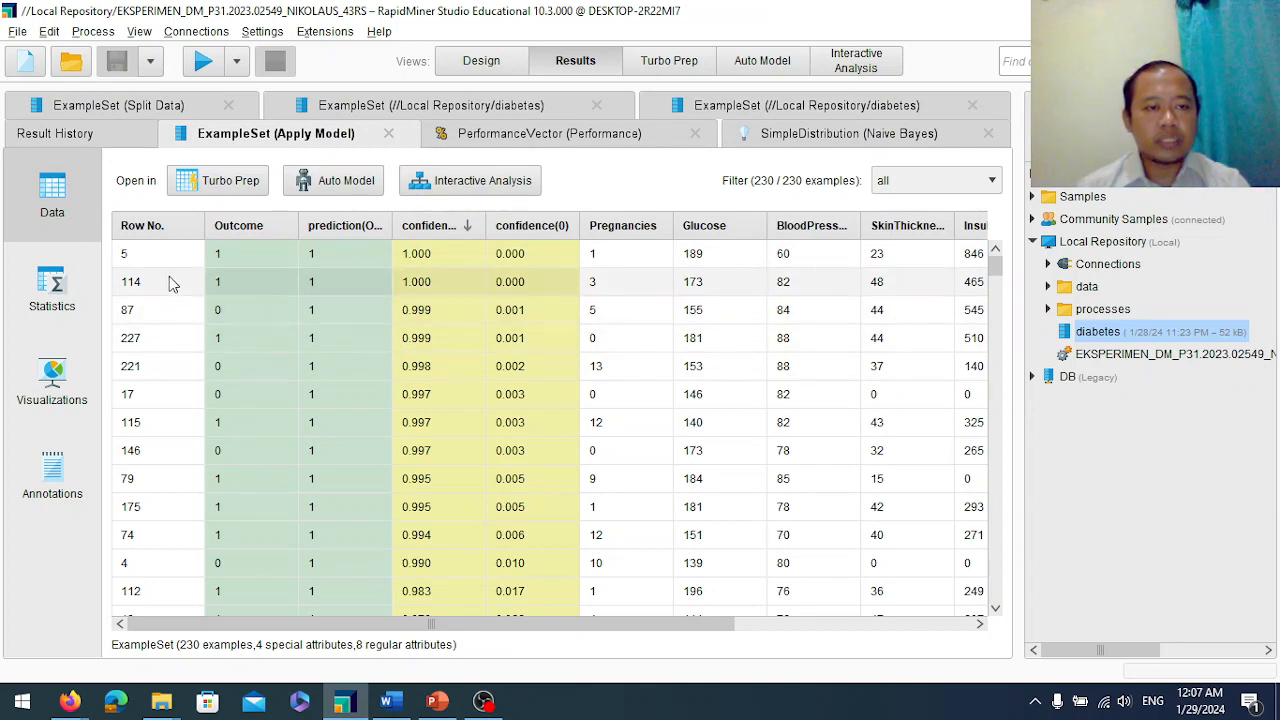
scroll(520, 455, "down", 20)
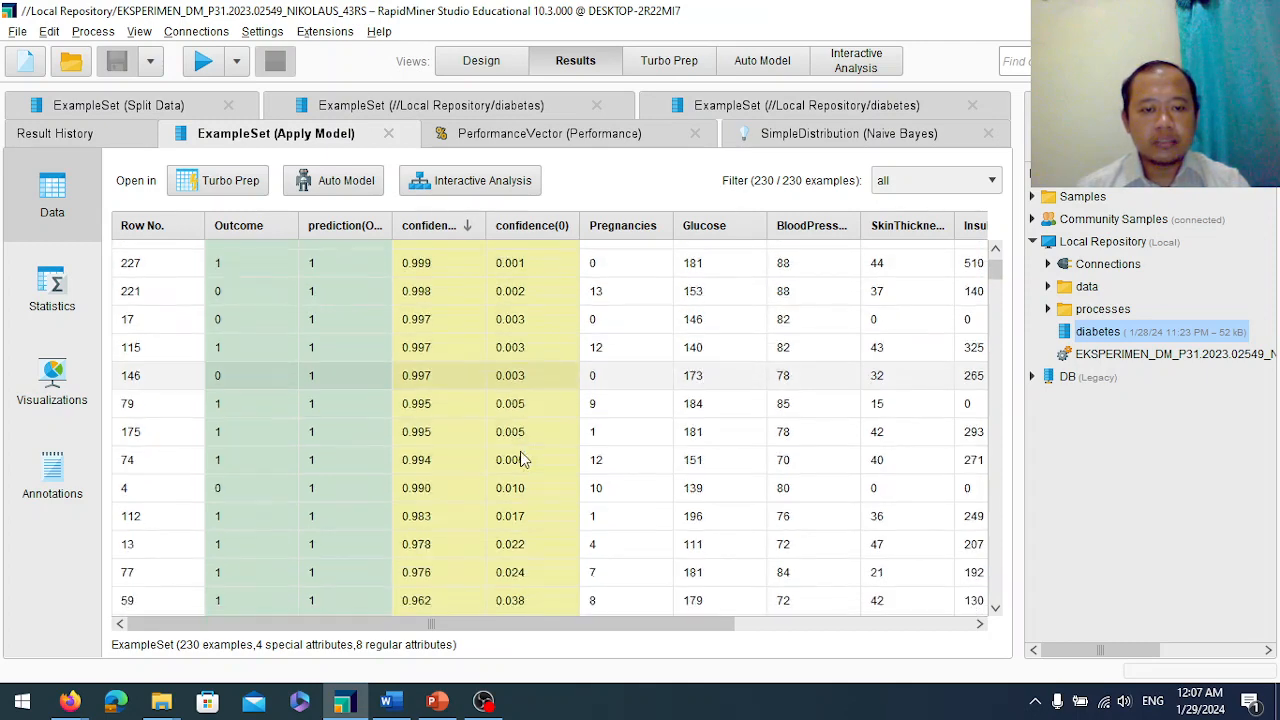
scroll(518, 440, "down", 20)
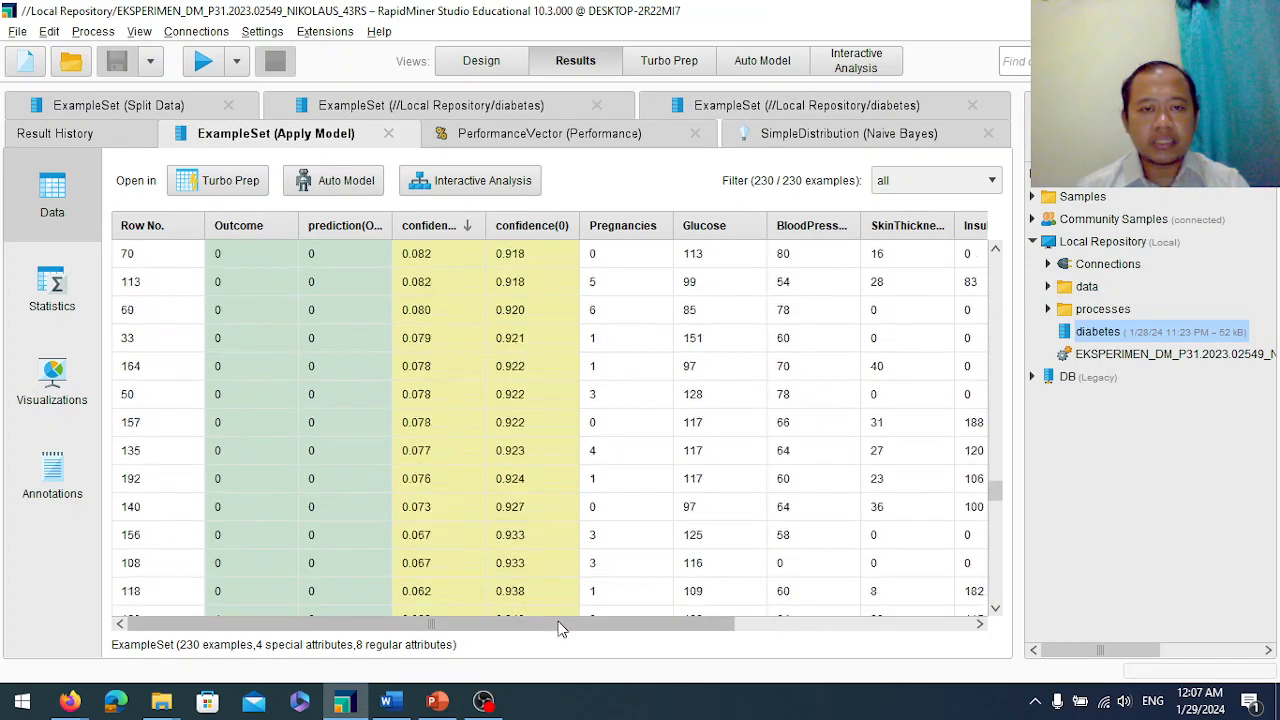
Scroll to the lowest confidence(1) predictions and inspect the full value of one confidence cell.
scroll(510, 420, "down", 3)
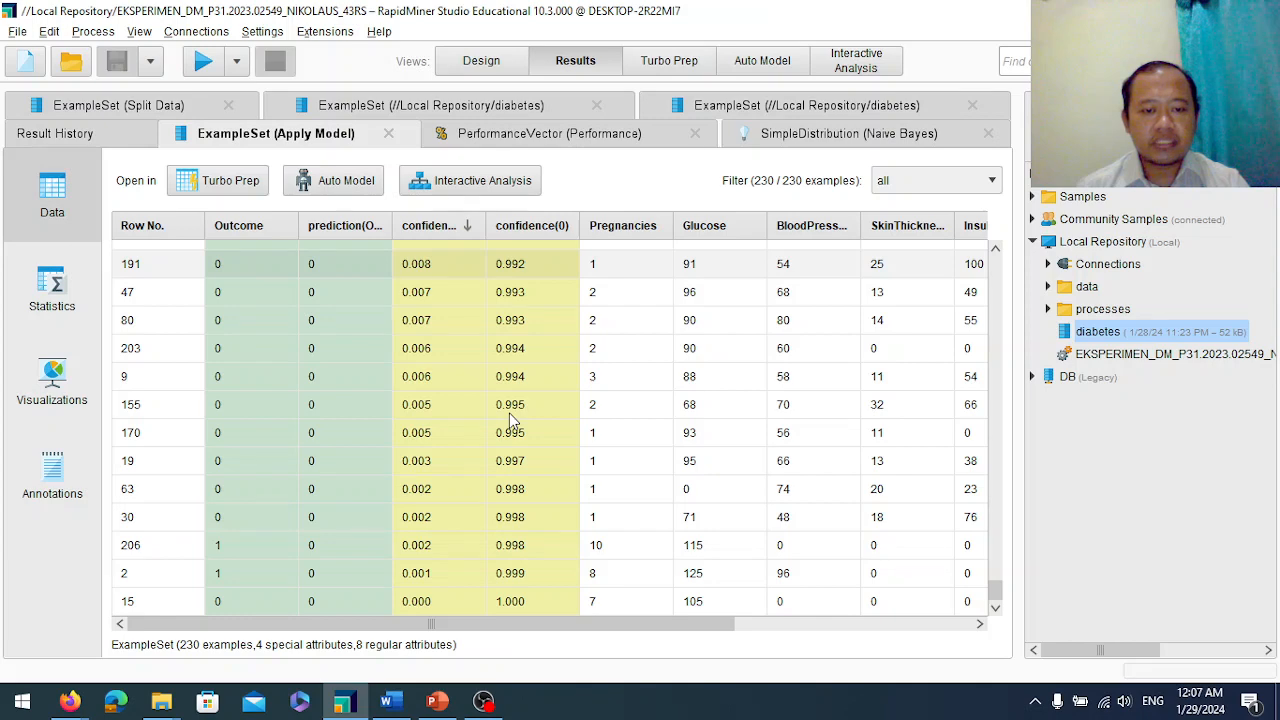
left_click(418, 603)
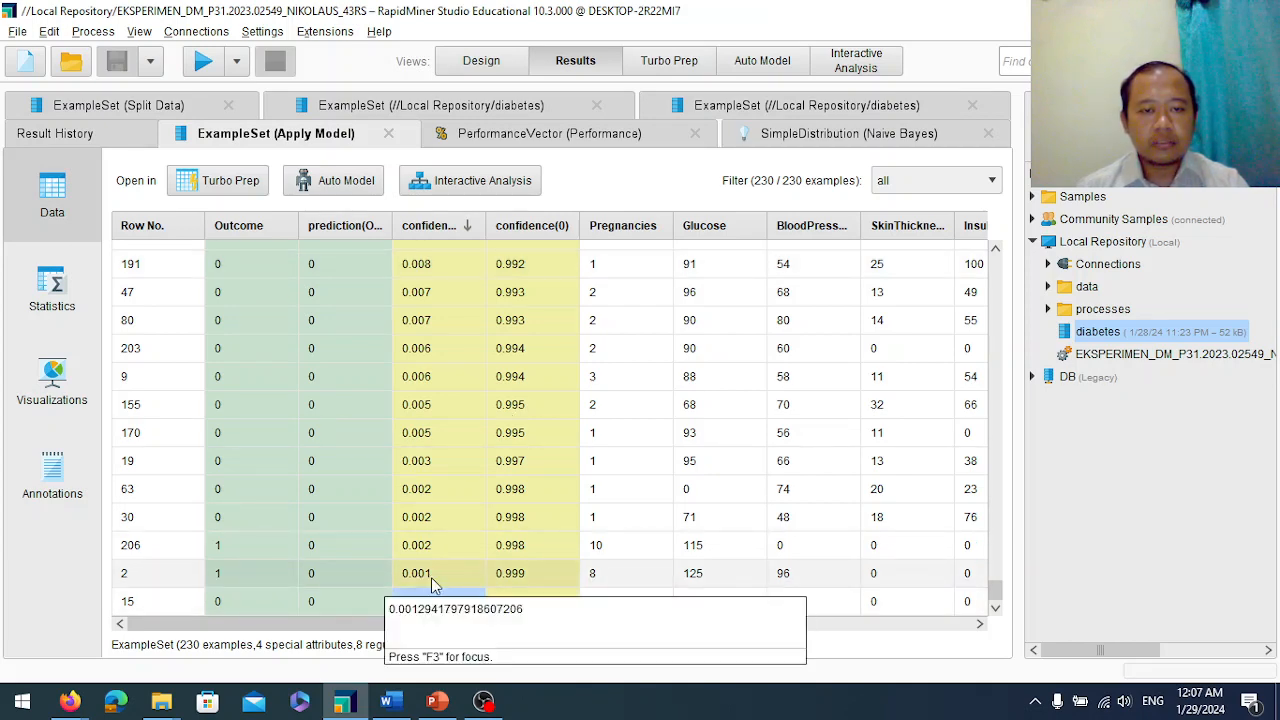
scroll(487, 489, "up", 5)
scroll(487, 489, "up", 10)
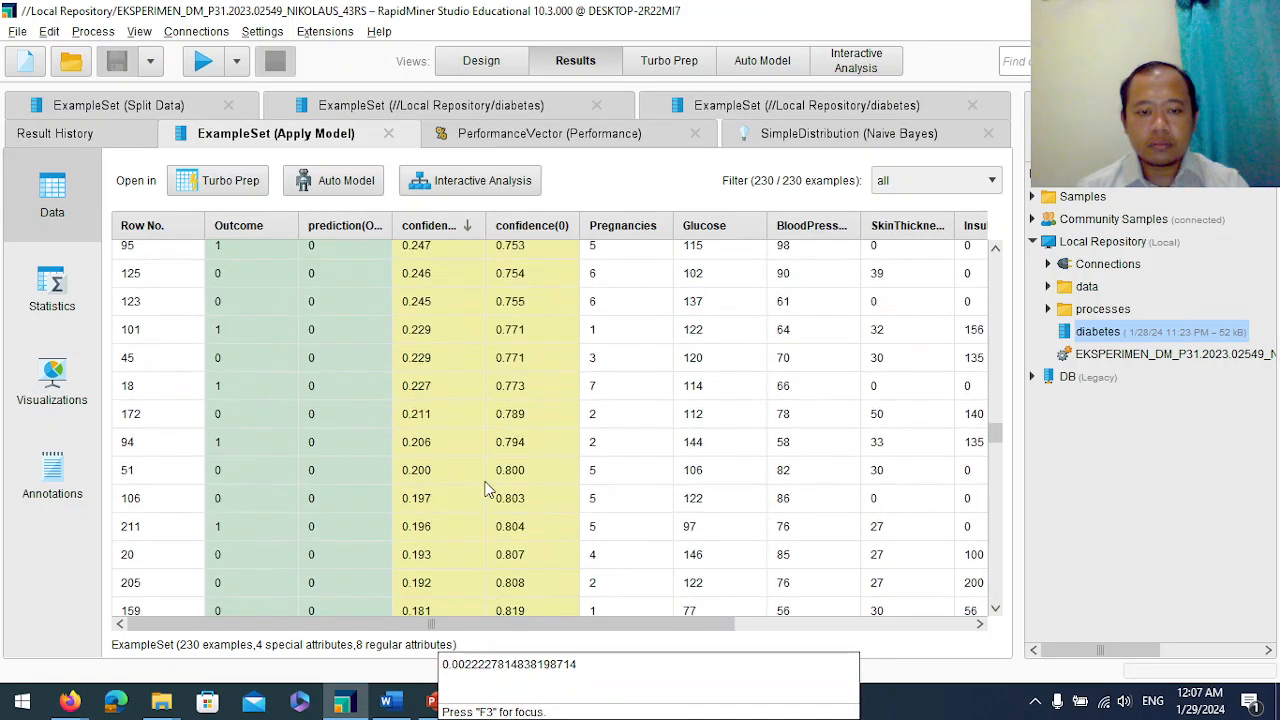
Open the Visualizations view of the prediction results and set the scatter plot's x-axis column to SkinThickness.
left_click(42, 387)
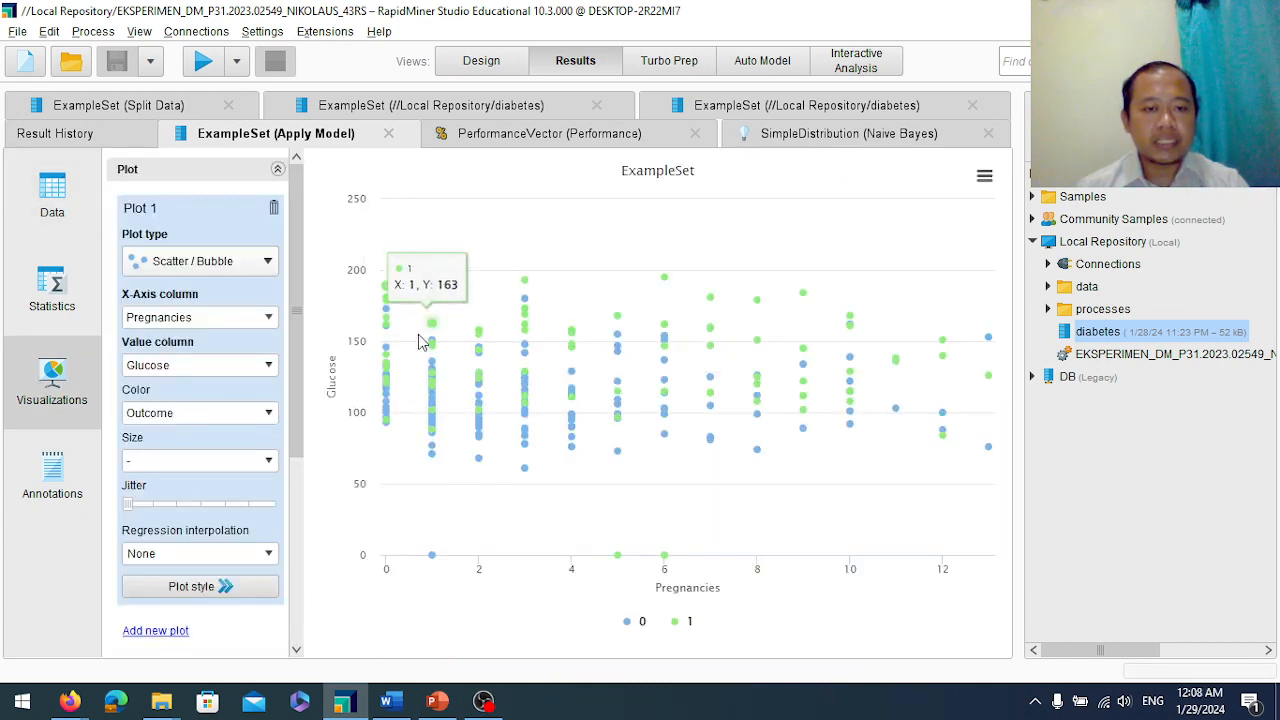
mouse_move(390, 372)
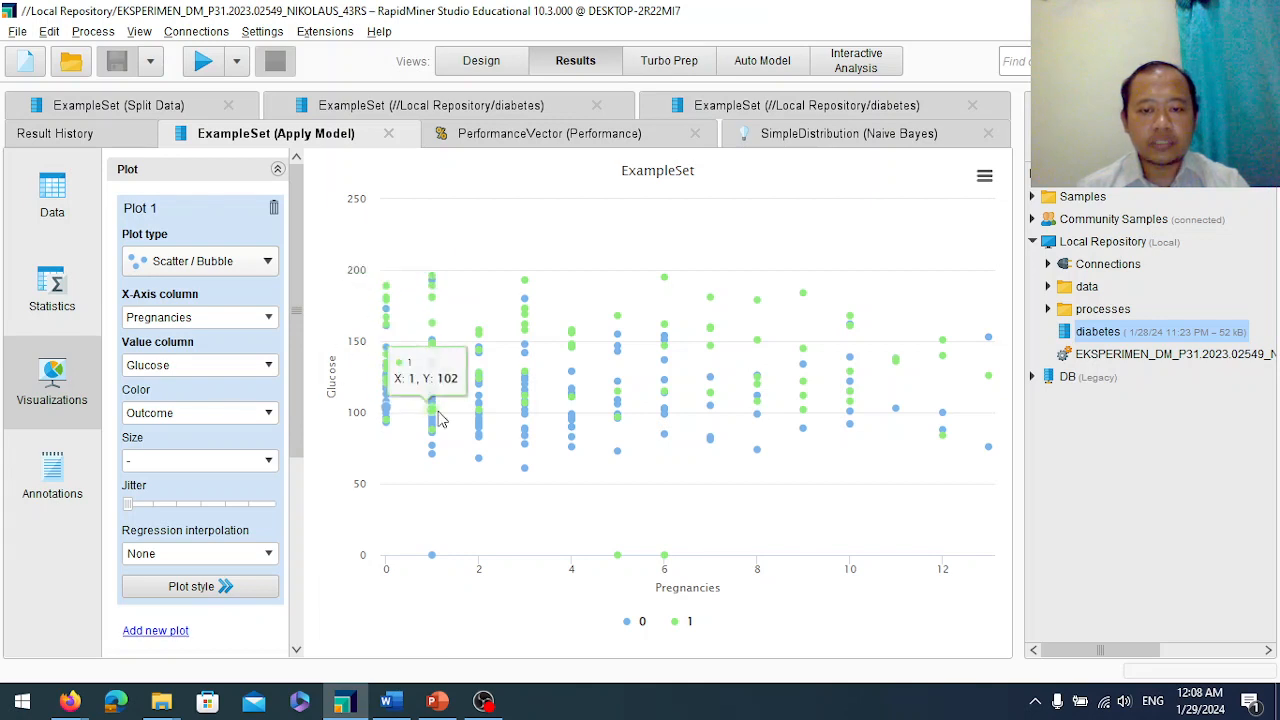
left_click(268, 318)
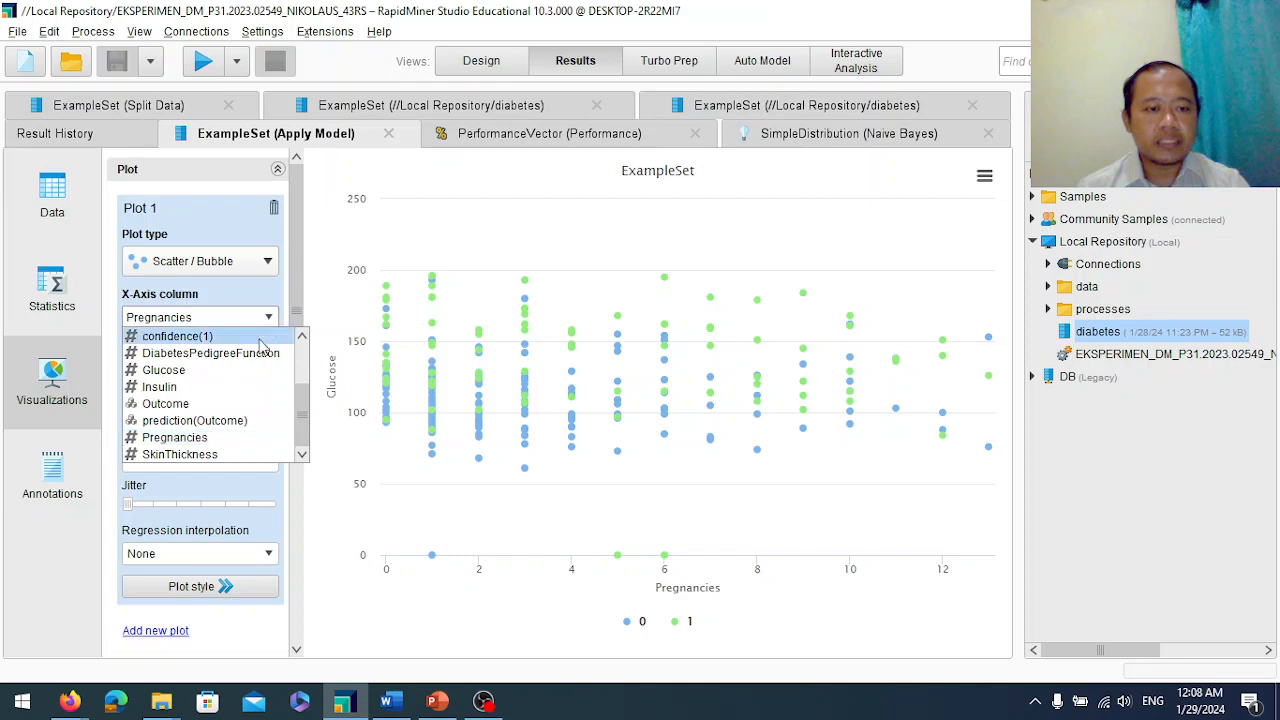
left_click(180, 454)
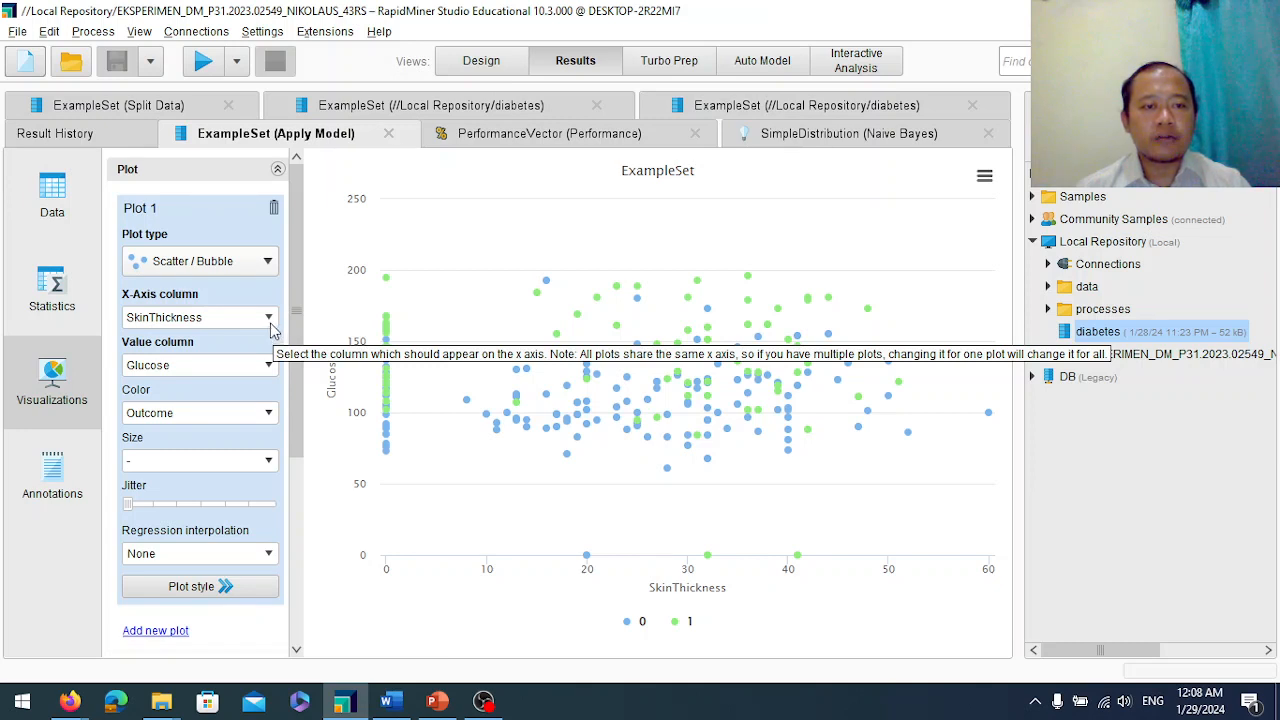
Change the scatter plot's x-axis column to Age.
left_click(269, 320)
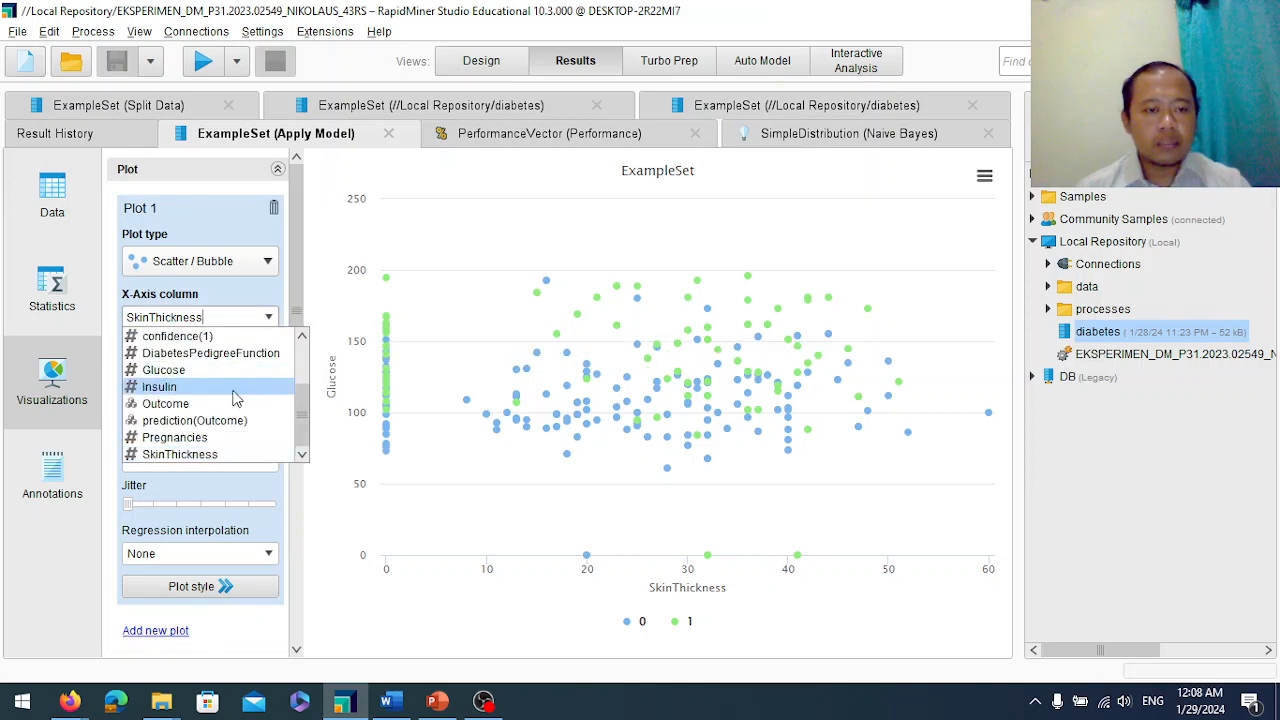
scroll(235, 399, "up", 2)
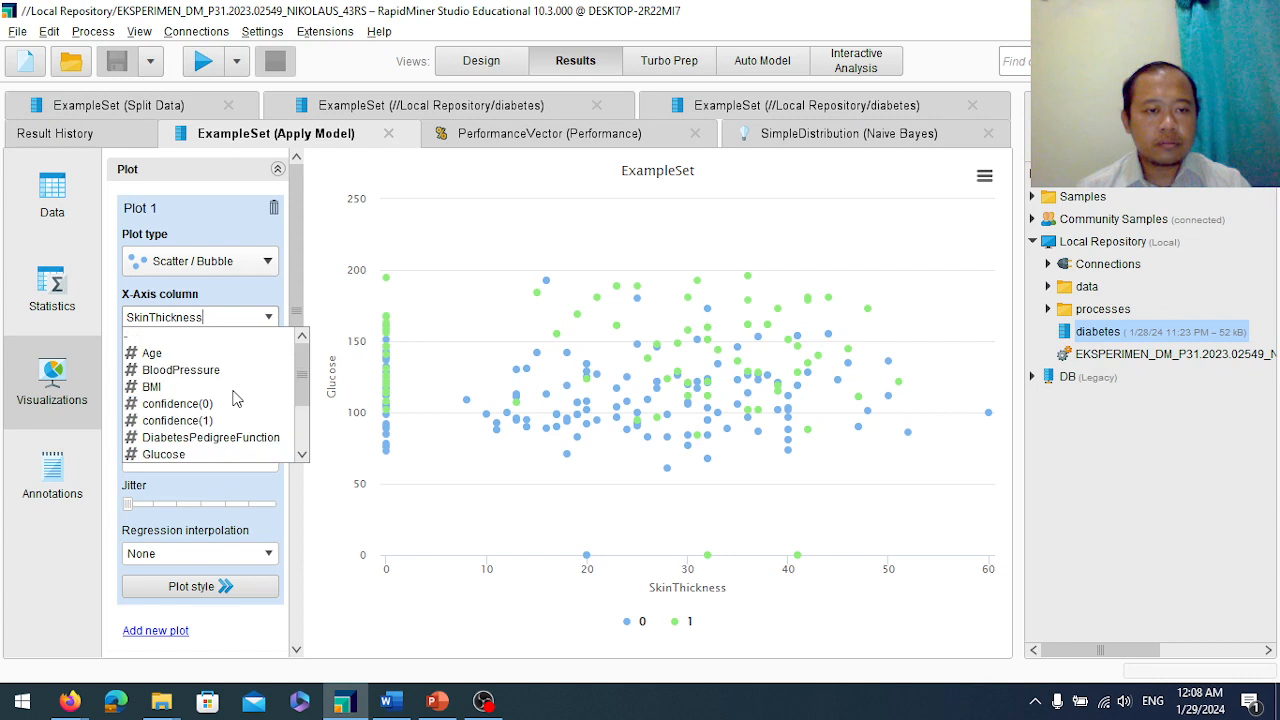
left_click(187, 355)
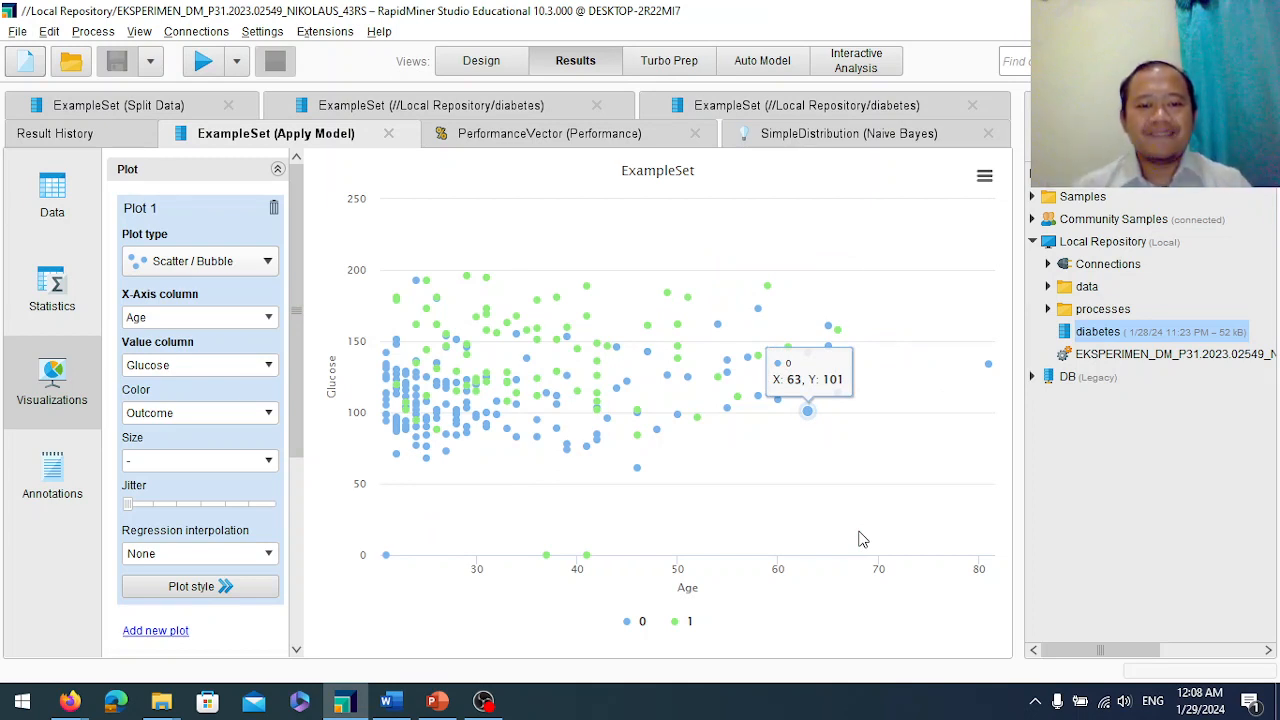
left_click(483, 703)
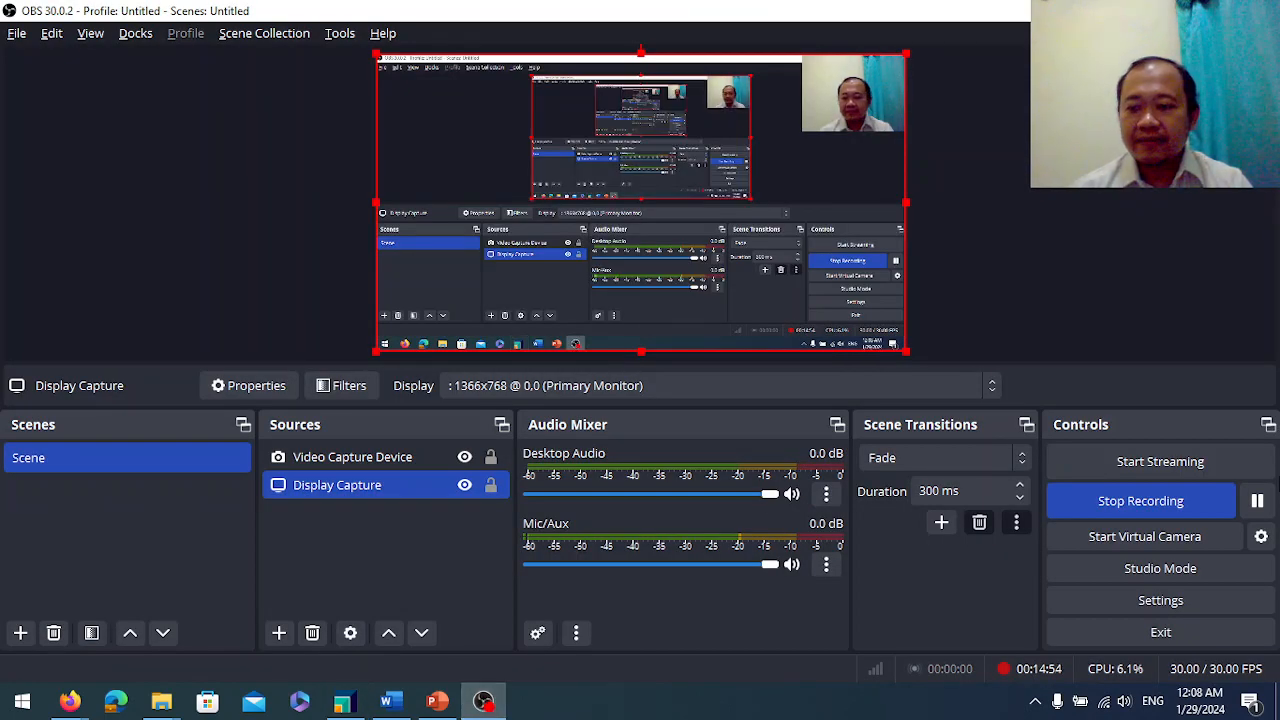